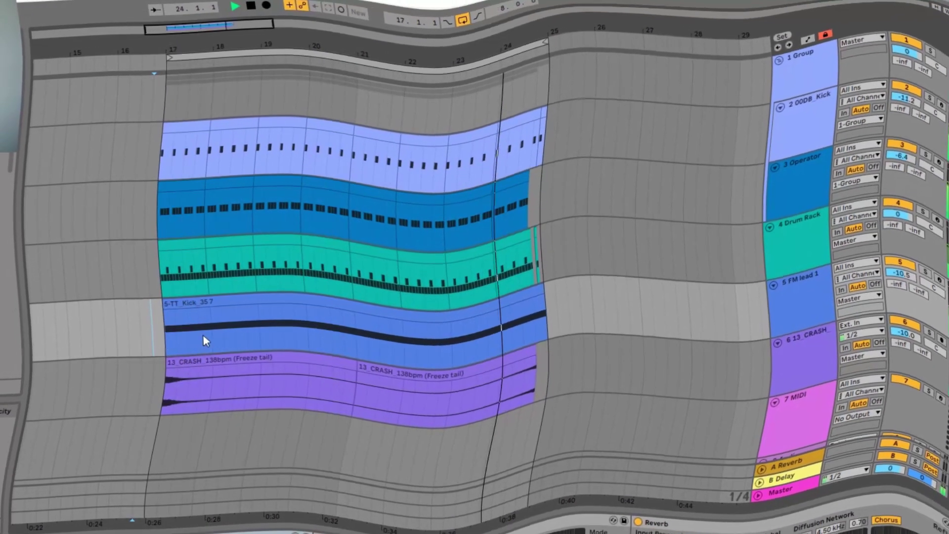
Step: Stop playback and insert a new MIDI track directly below the FM lead 1 track
key("space")
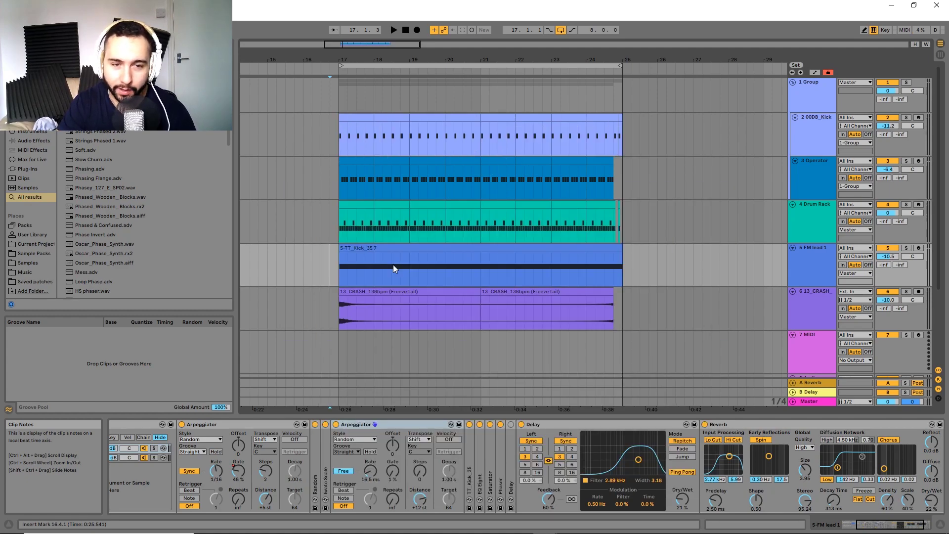
left_click(814, 261)
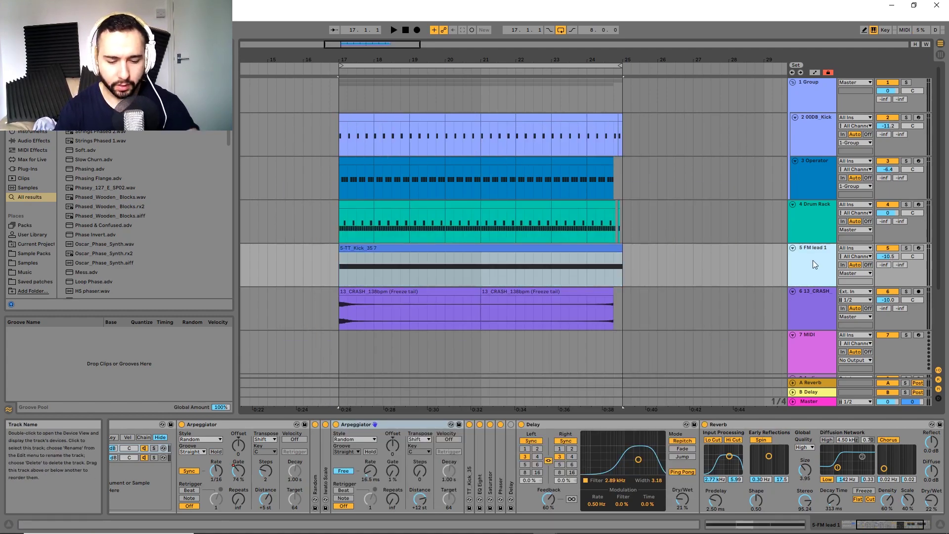
key("ctrl+shift+t")
Step: Search the browser for "kick" and browse through the kick samples
key("ctrl+f")
type("kick")
left_click_drag(230, 64, 227, 154)
left_click(207, 145)
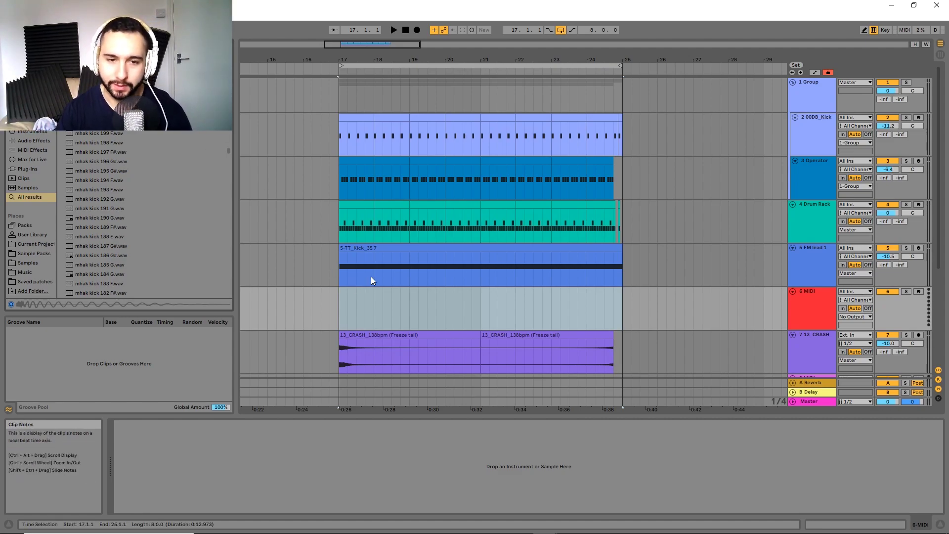
Step: Solo the FM lead 1 track and play it on its own
left_click(371, 252)
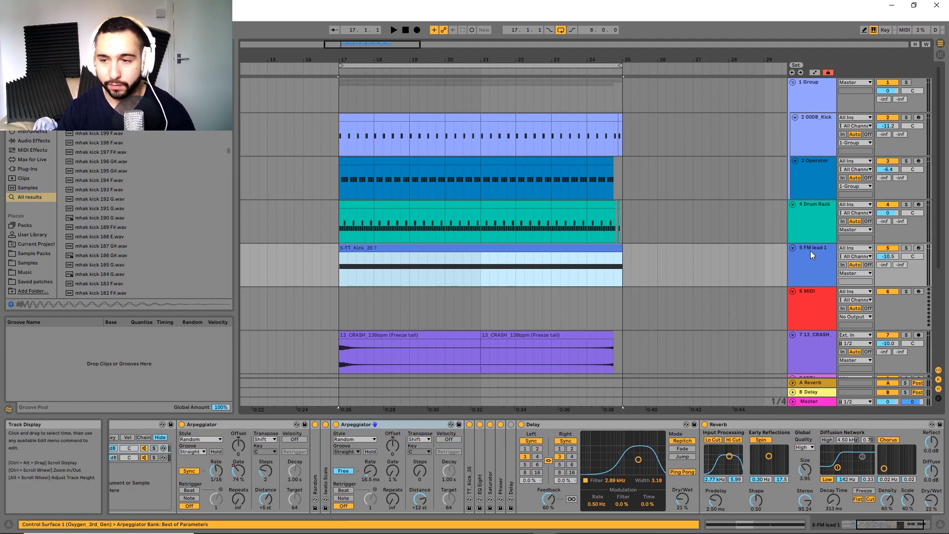
left_click(906, 248)
key("space")
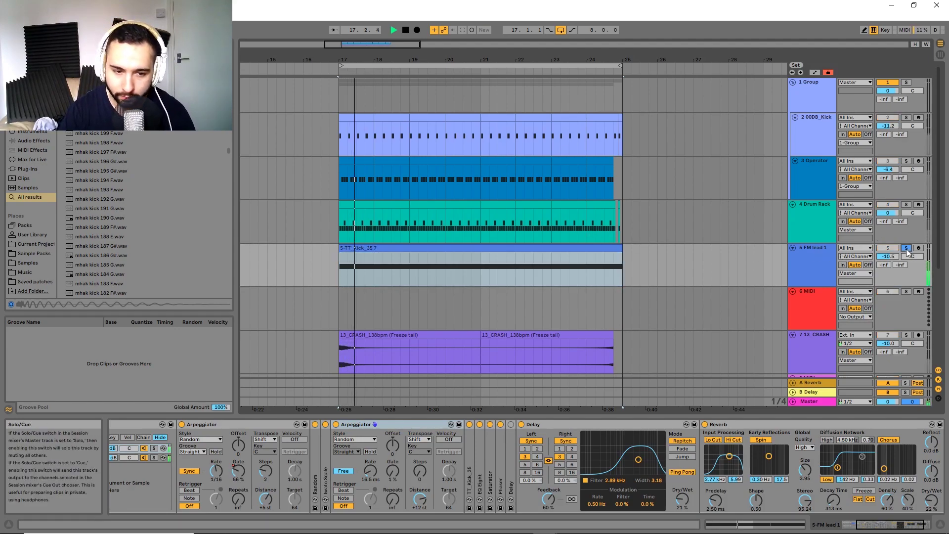
Step: Audition kick samples and load Kick_Nich_Redmn.wav onto the new MIDI track
left_click(816, 295)
left_click_drag(227, 158, 219, 203)
left_click(145, 171)
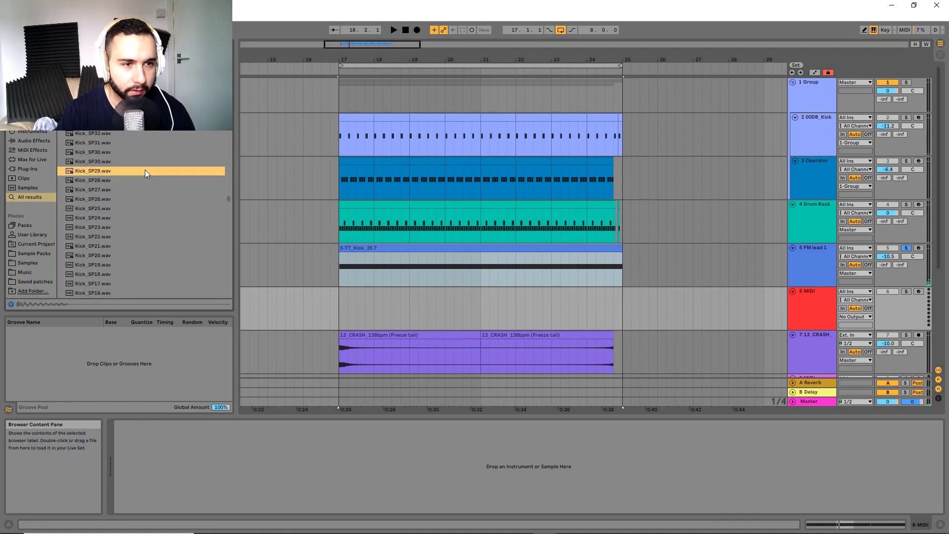
left_click(141, 217)
scroll(146, 242, "down", 10)
left_click(117, 237)
double_click(116, 237)
Step: Copy the FM lead 1 MIDI clip onto the new kick track and show that track's devices
left_click_drag(391, 248, 390, 307)
double_click(387, 293)
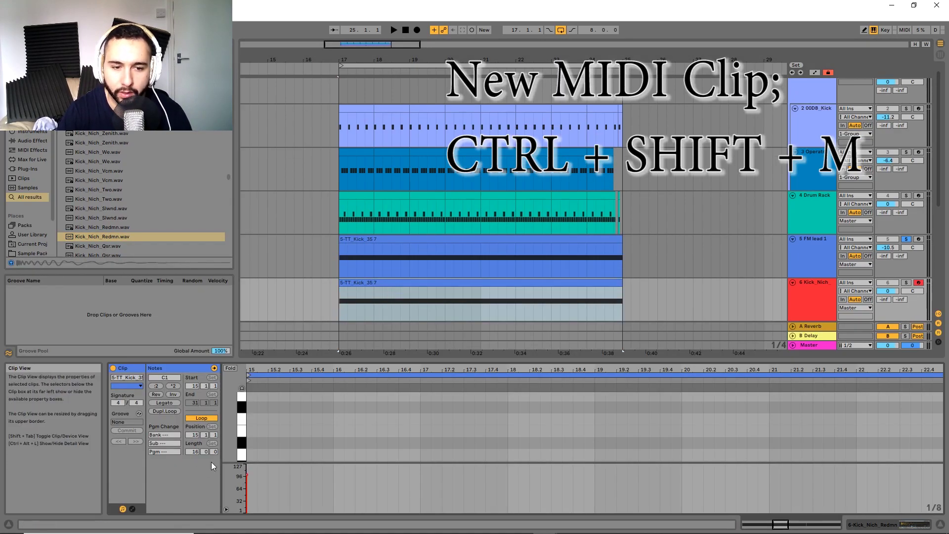
scroll(335, 435, "down", 2)
double_click(826, 288)
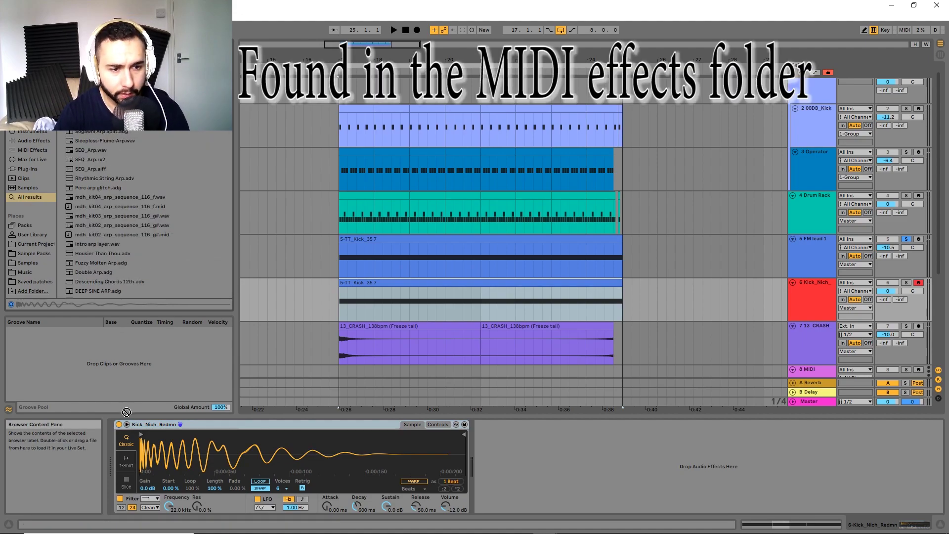
Step: Add an Arpeggiator before the kick sampler and set it to a free-running rate of 20 ms
left_click_drag(127, 412, 138, 437)
left_click(129, 472)
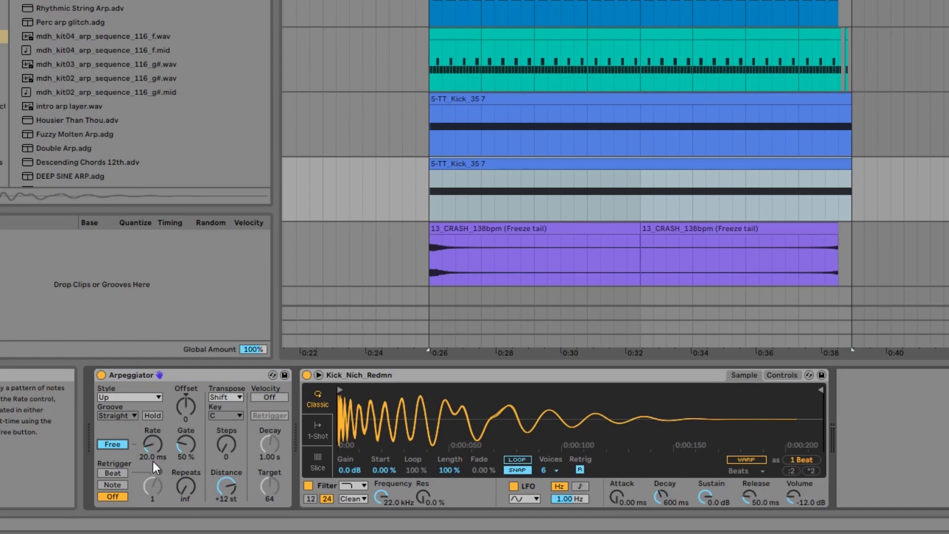
type("20")
key("Return")
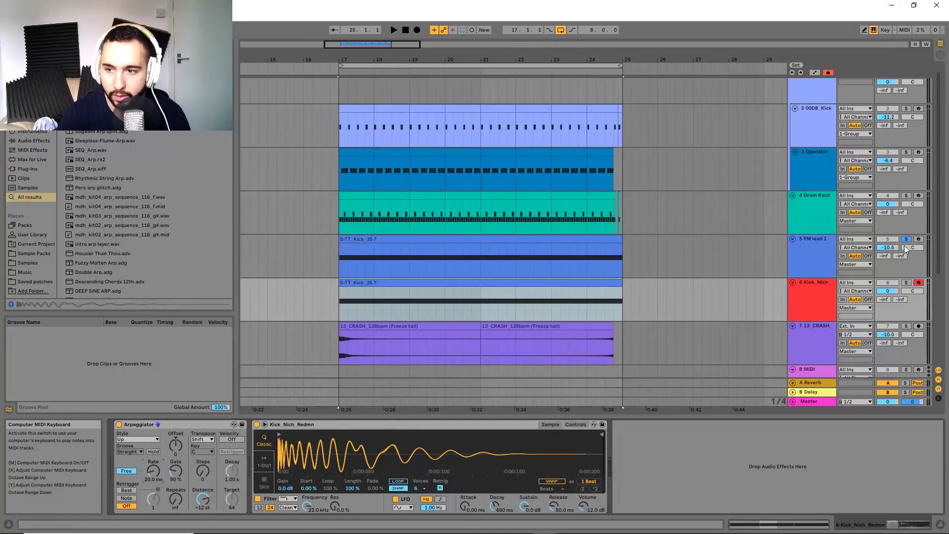
Step: Play test notes in different octaves while setting the Arpeggiator's gate to 29% and its rate to 21.5 ms
key("z")
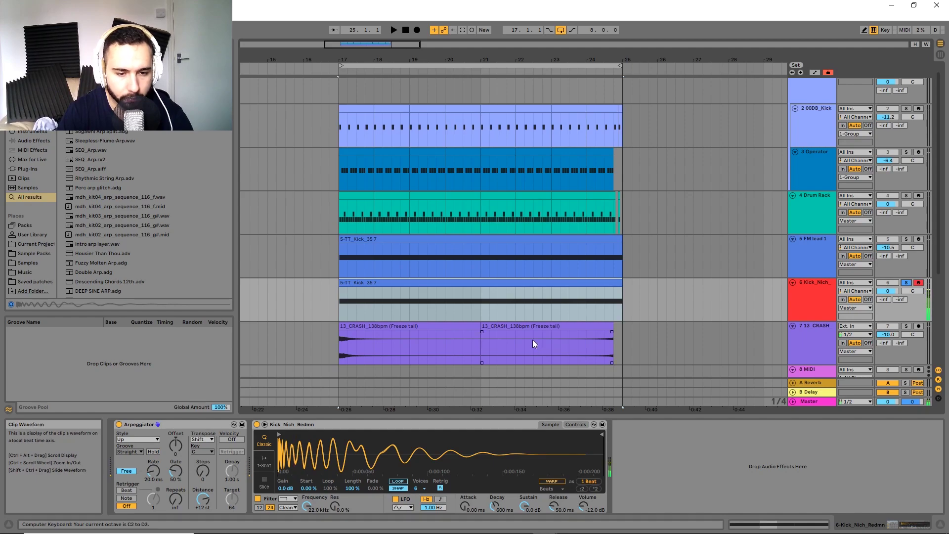
key("x")
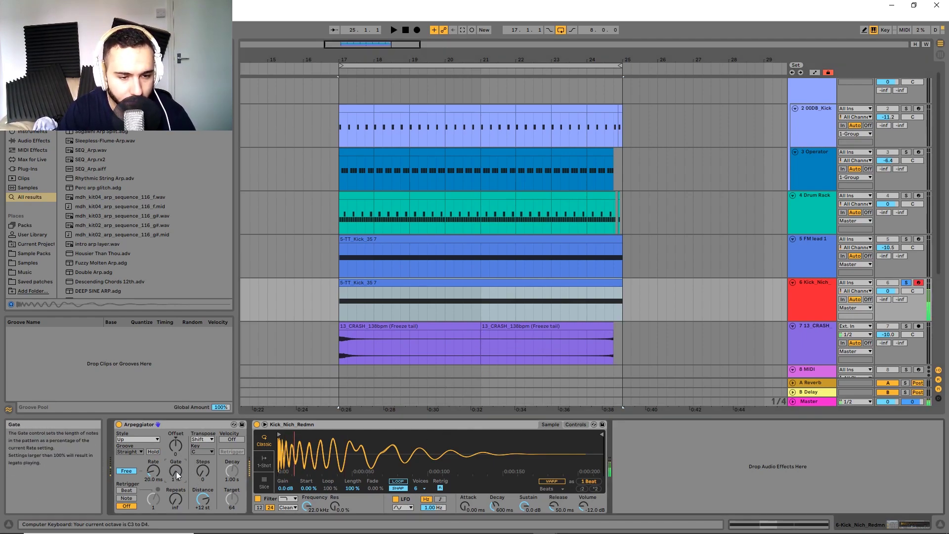
left_click_drag(167, 475, 167, 455)
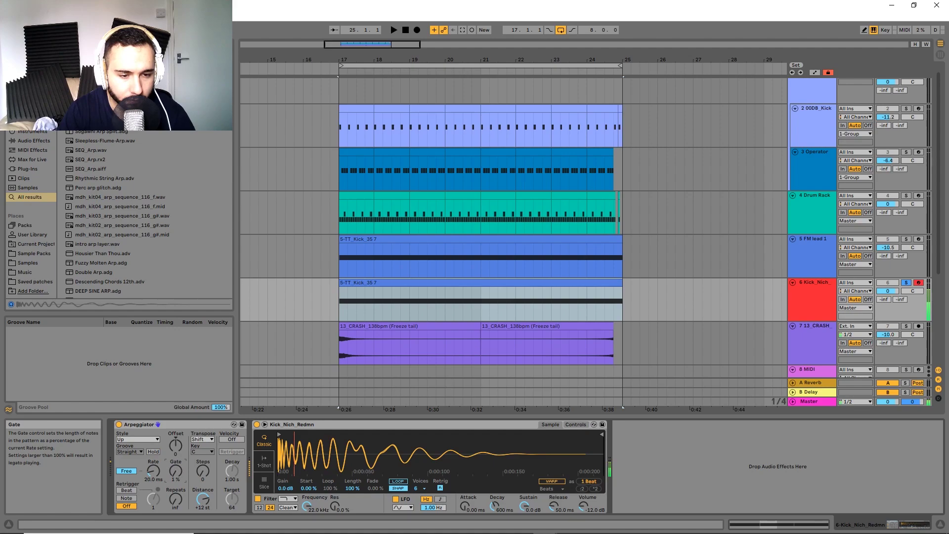
left_click_drag(156, 477, 157, 482)
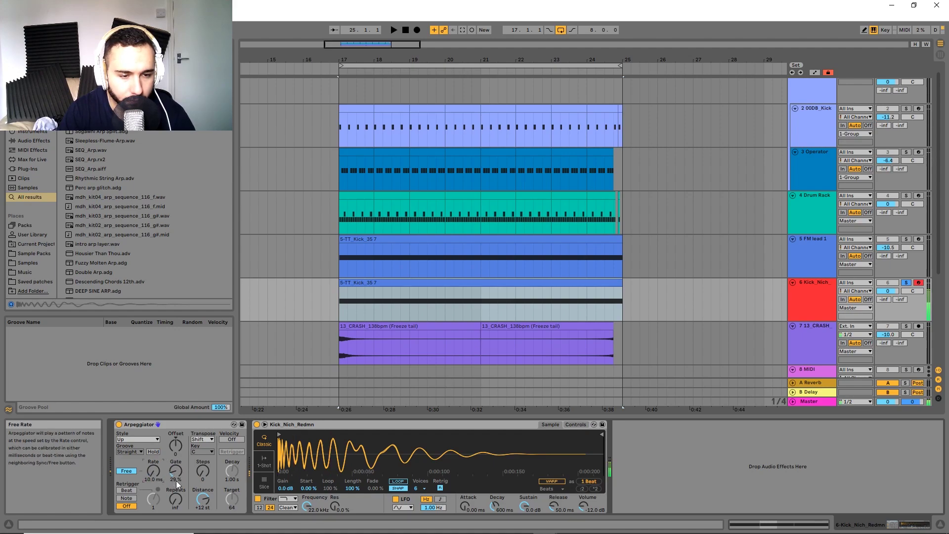
key("z")
key("z")
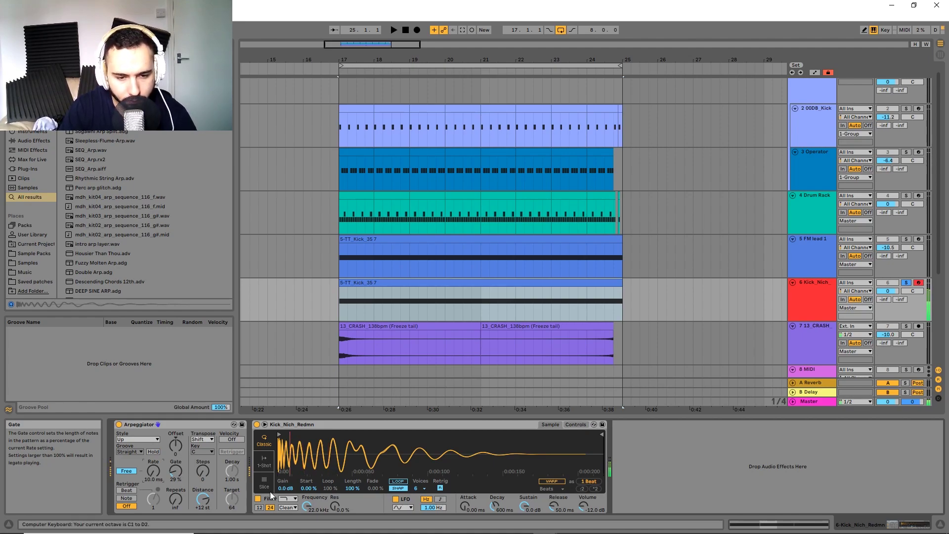
left_click_drag(154, 471, 153, 468)
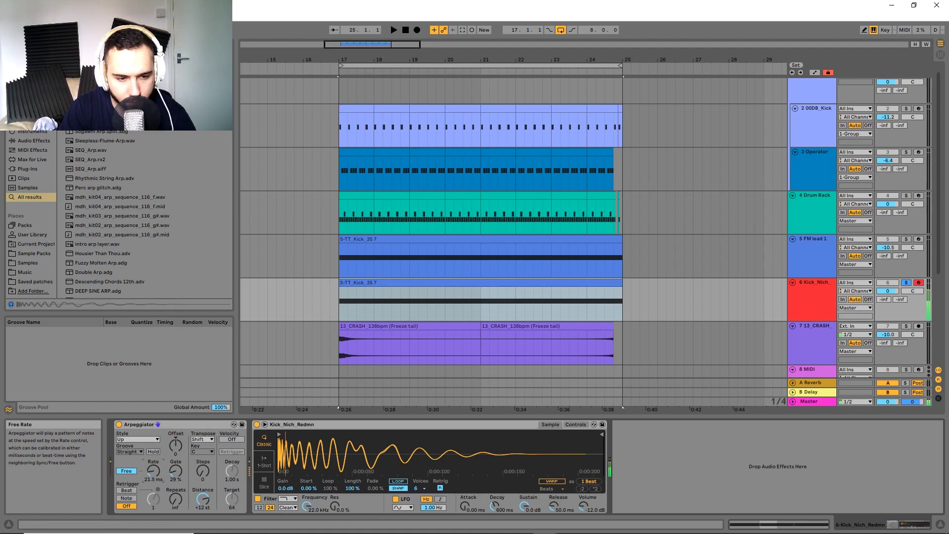
key("x")
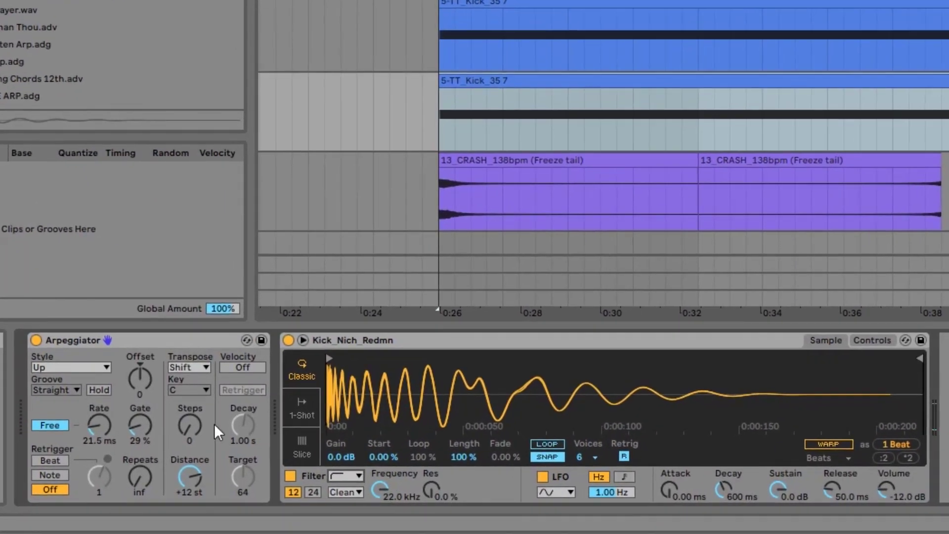
Step: Set the kick sampler's filter to 47% resonance and 812 Hz, sweeping the cutoff while playing test notes in several octaves
left_click(345, 476)
left_click(345, 475)
left_click(356, 424)
left_click_drag(387, 491, 387, 519)
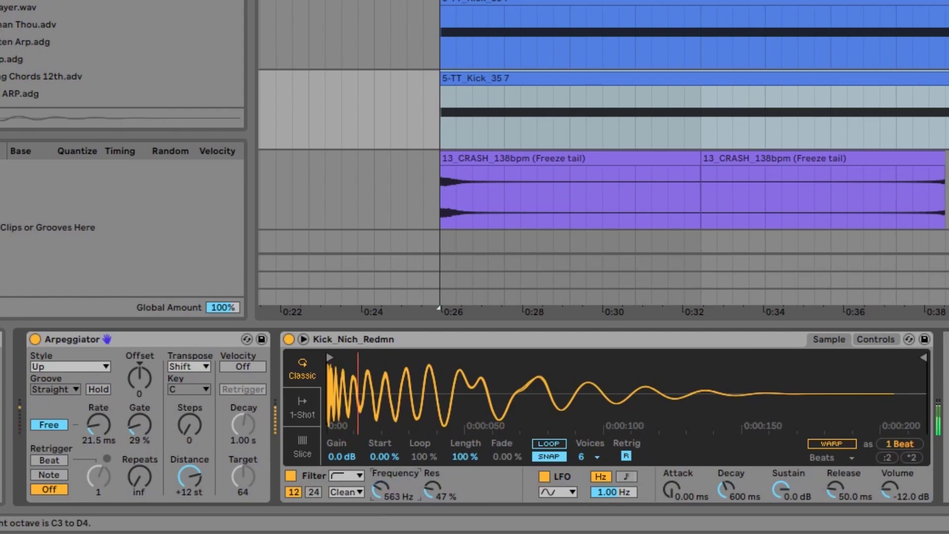
key("z")
left_click_drag(382, 492, 381, 454)
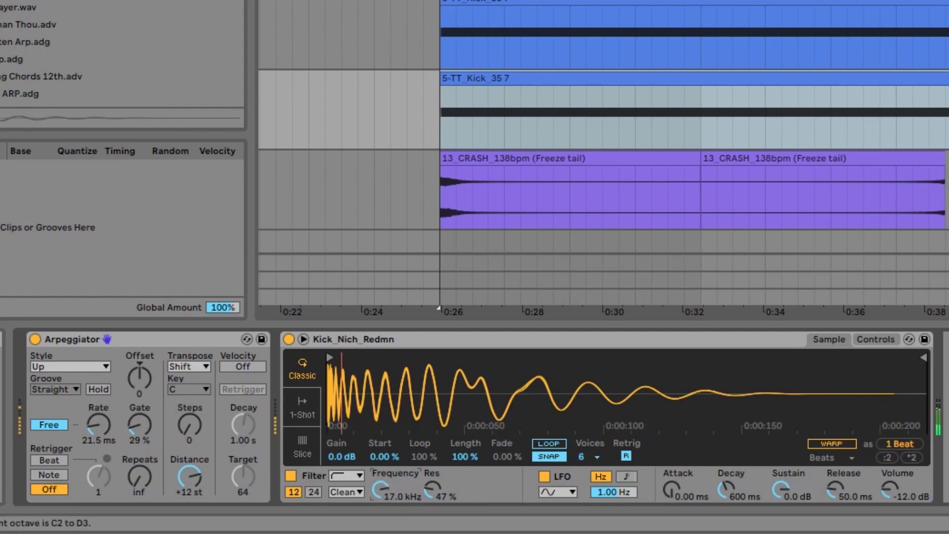
key("z")
left_click_drag(381, 489, 381, 503)
key("x")
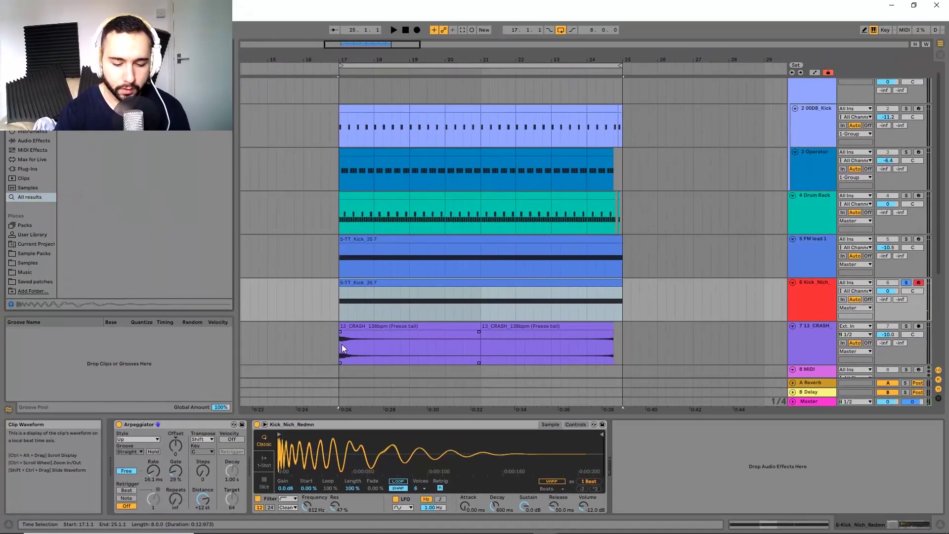
Step: Add a second Arpeggiator before the existing one, using the Random style for the new one and Random Once for the existing one
type("rp")
left_click_drag(94, 84, 153, 465)
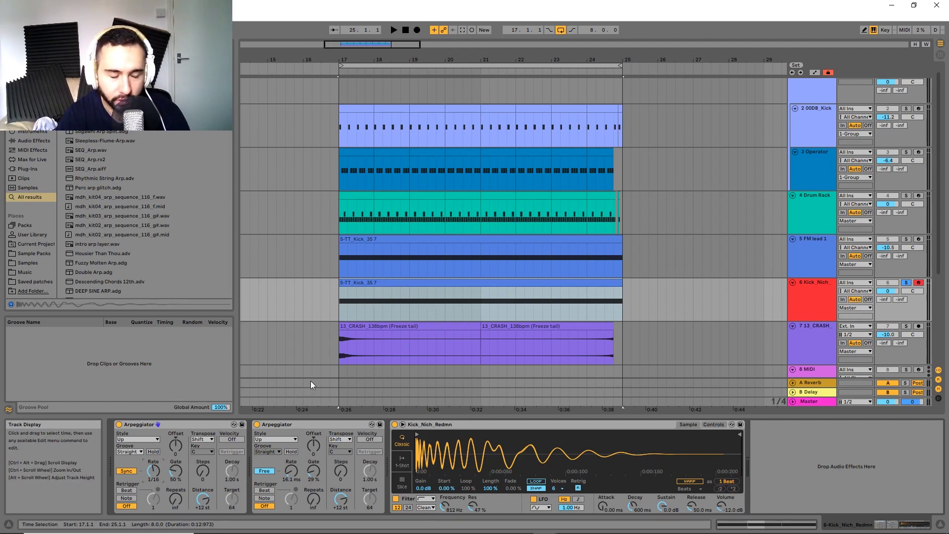
left_click(150, 441)
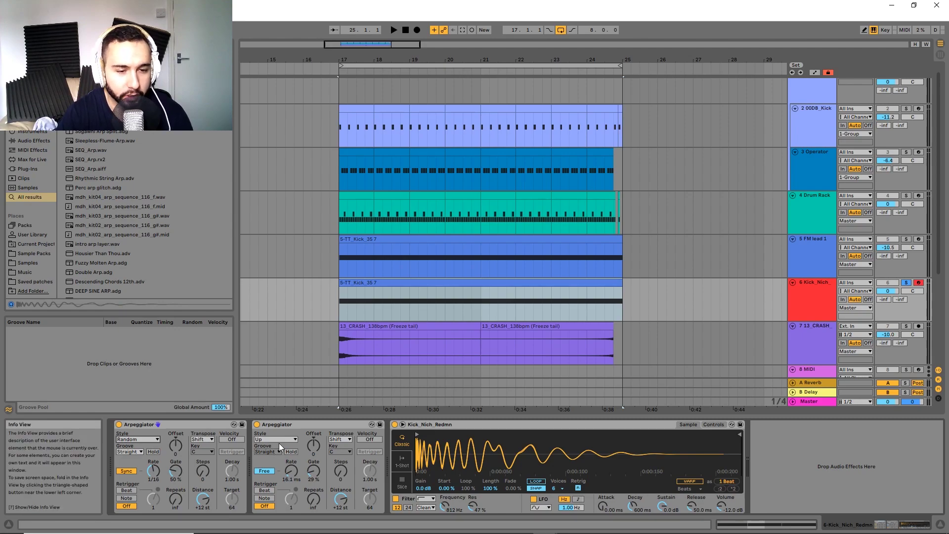
left_click(262, 439)
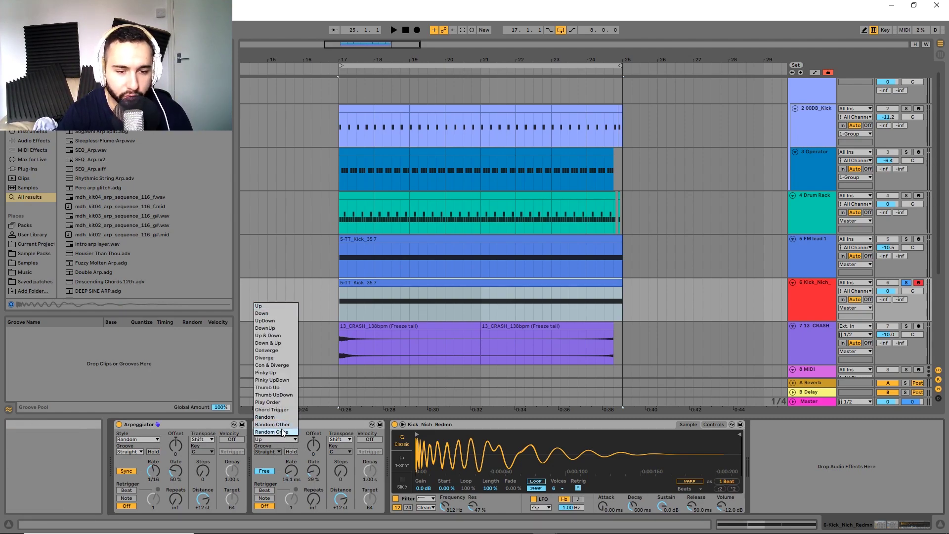
left_click(280, 430)
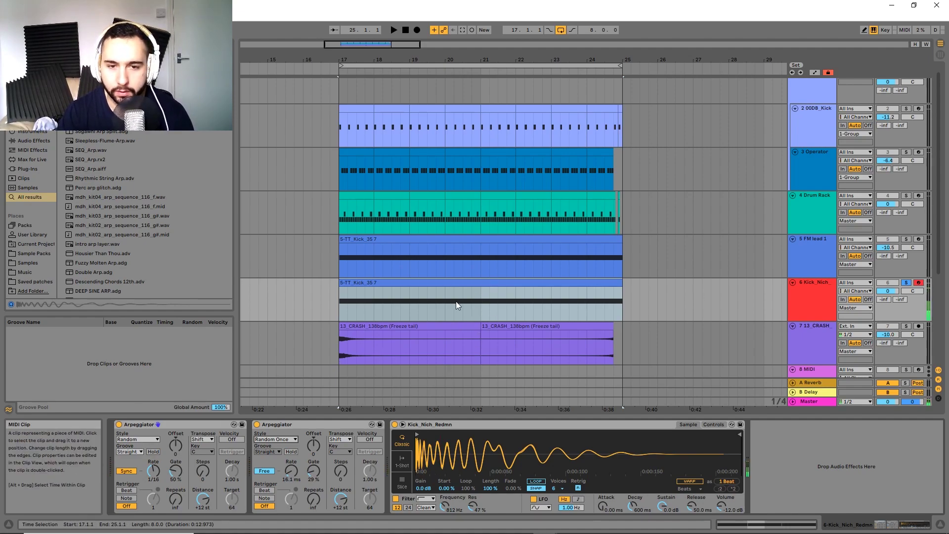
Step: Lower the first Arpeggiator's gate to 28%, play the loop while varying the gate, and record its movement as automation on the kick track
left_click(442, 285)
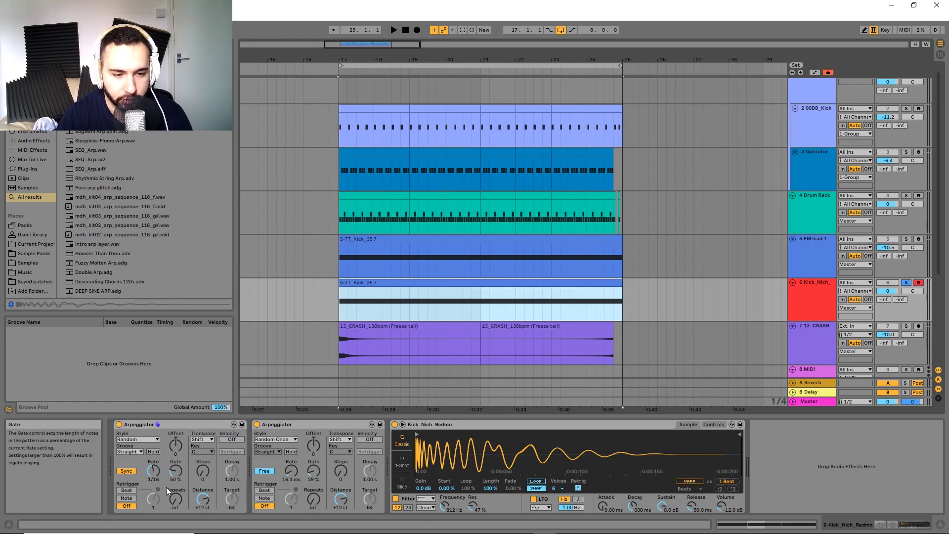
left_click_drag(175, 475, 175, 497)
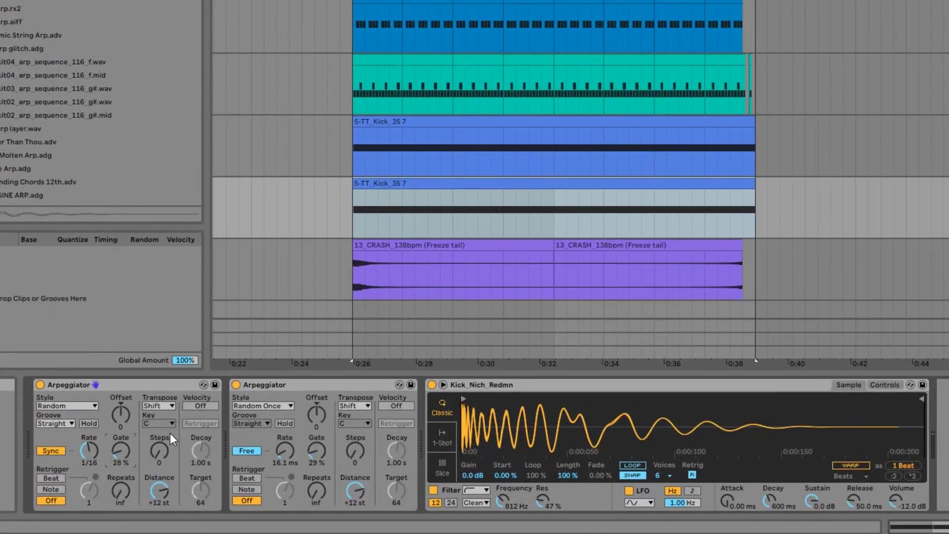
key("space")
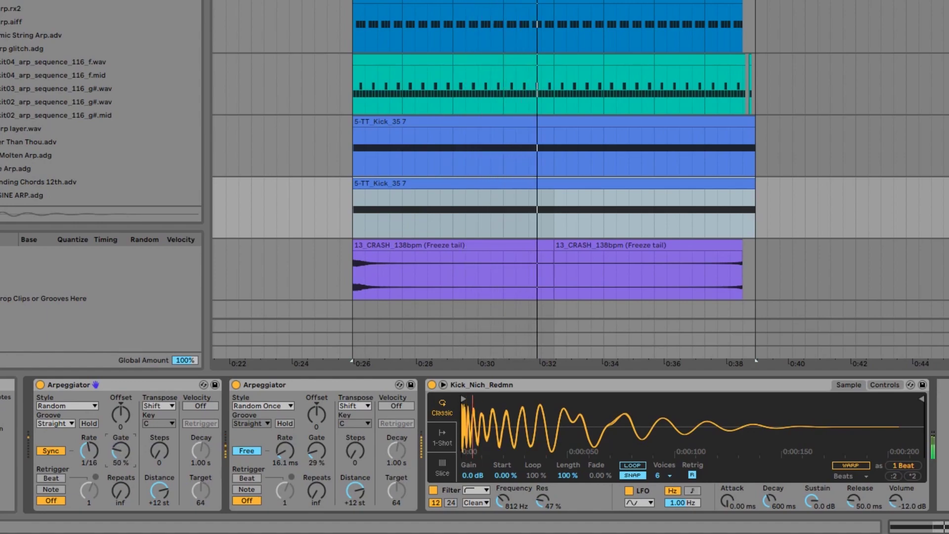
key("F9")
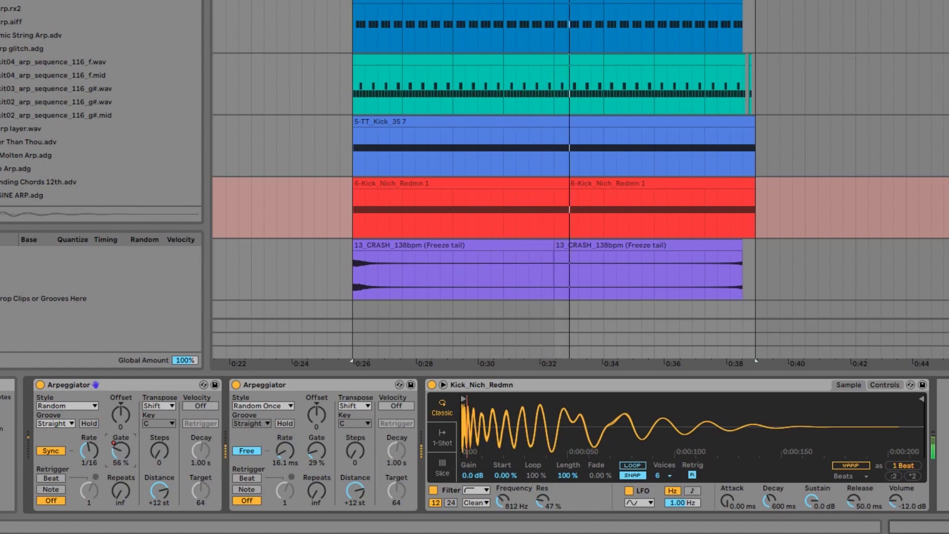
key("space")
left_click(608, 182)
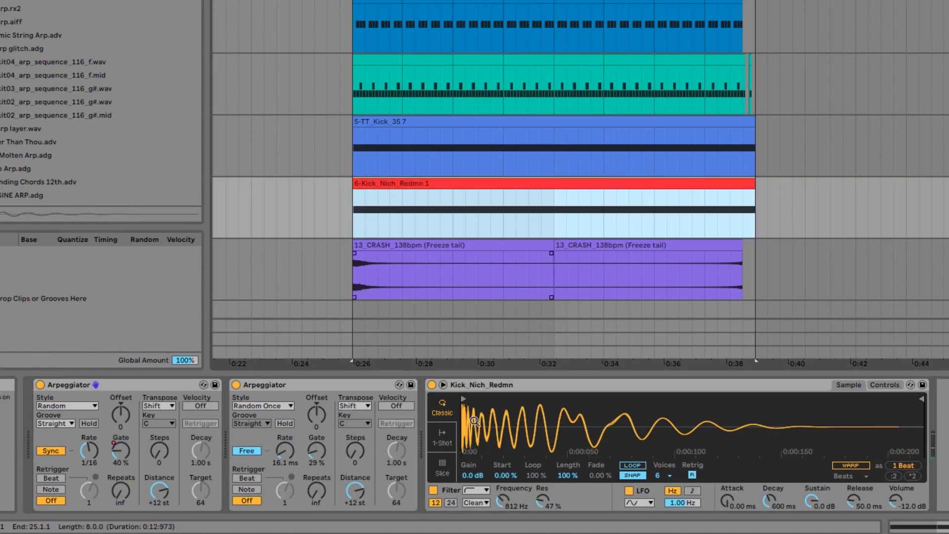
Step: Record a moving filter frequency as automation on the kick track while the loop plays
left_click(505, 502)
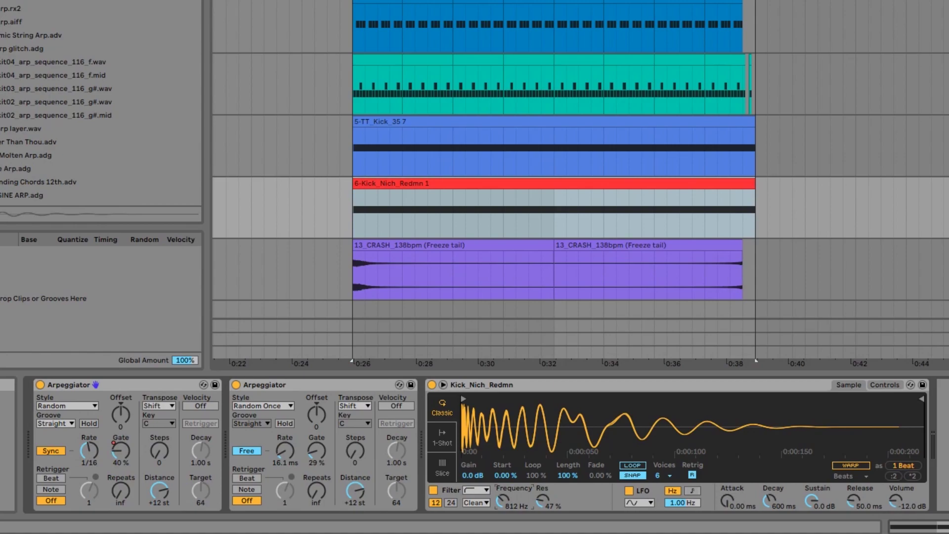
key("space")
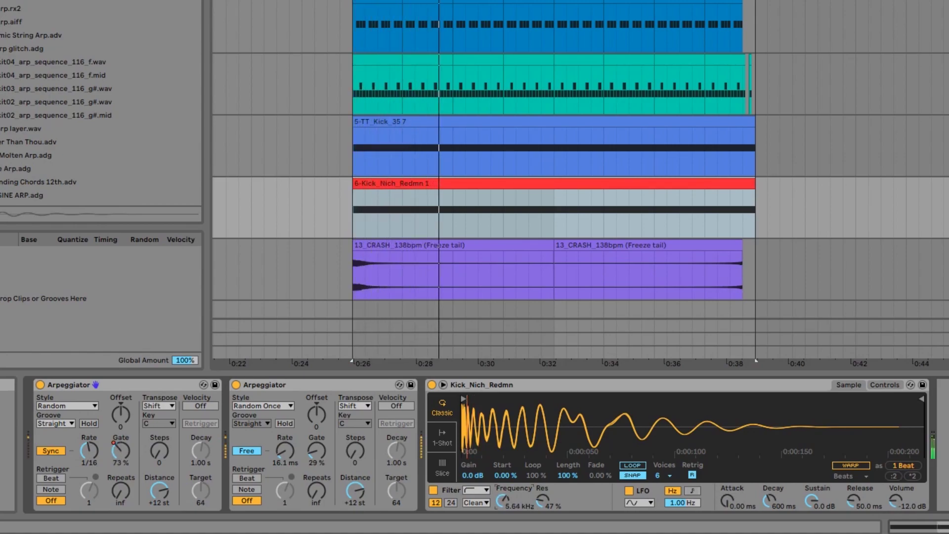
key("F9")
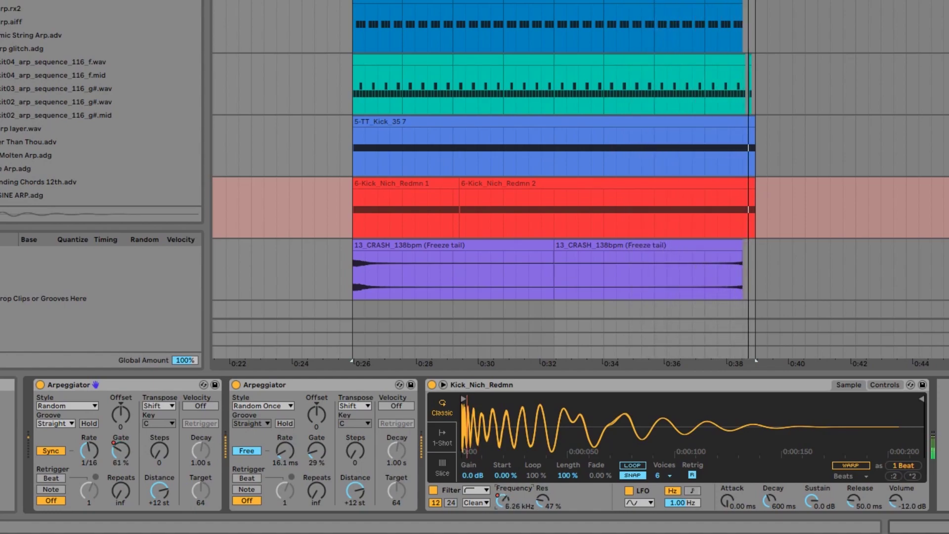
key("space")
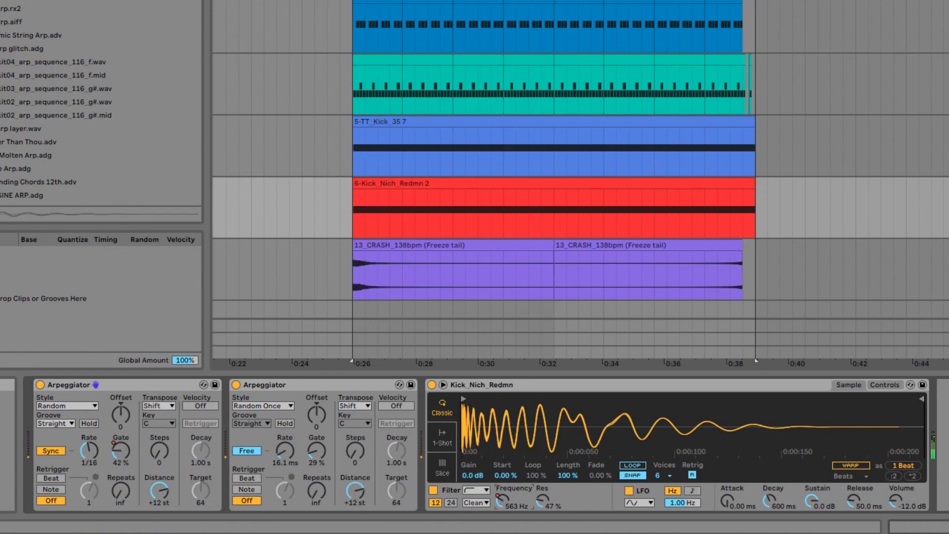
Step: Replace the filter frequency automation in the first half of the kick clip with a copy of the second half's curve and play it
key("a")
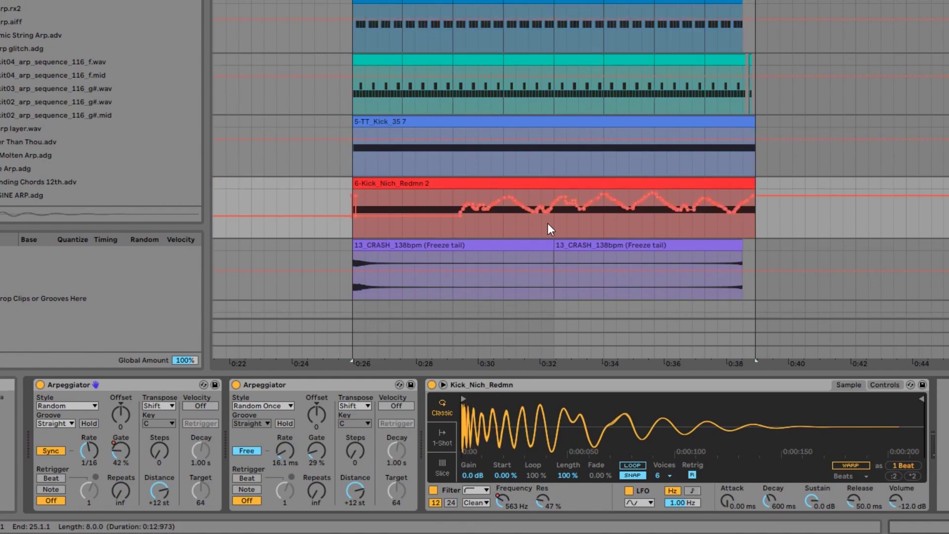
left_click_drag(549, 225, 757, 226)
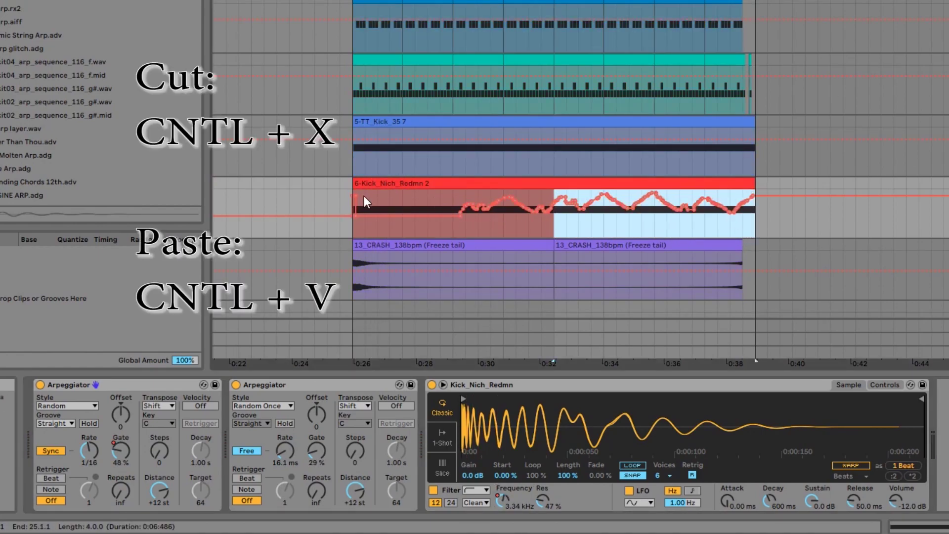
left_click(352, 234)
key("ctrl+v")
left_click(458, 183)
key("space")
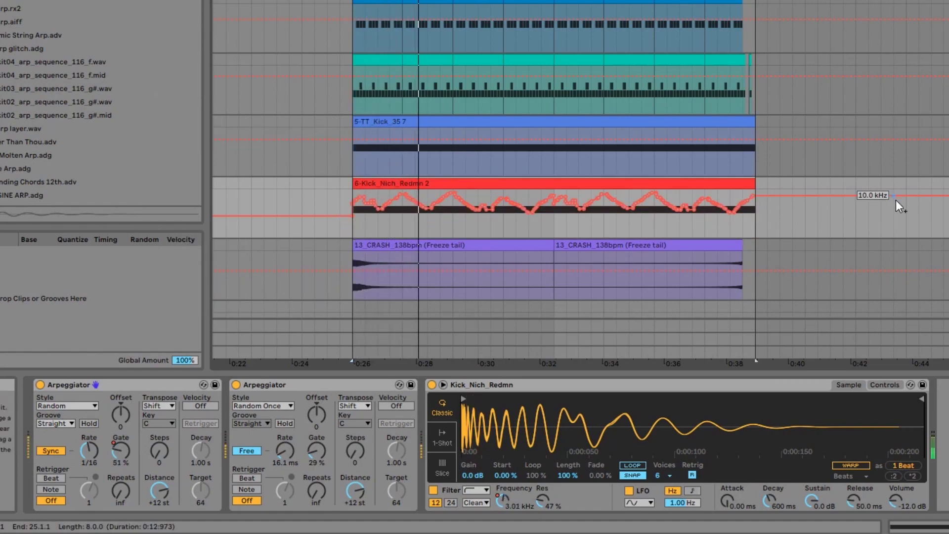
key("a")
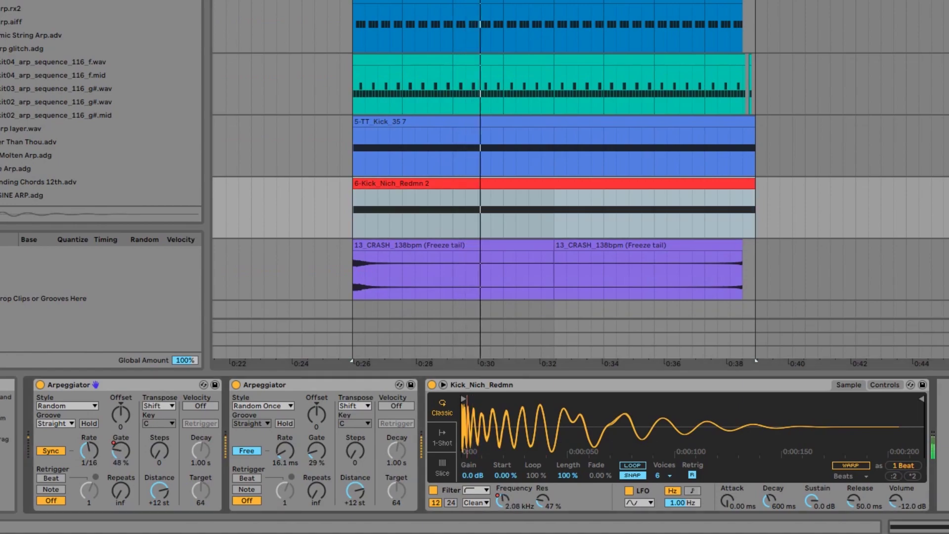
key("space")
Step: Add EQ Eight after the kick sampler, make band 1 a low cut, and raise band 4 by 1.86 dB at 1.67 kHz
key("ctrl+f")
type("eq")
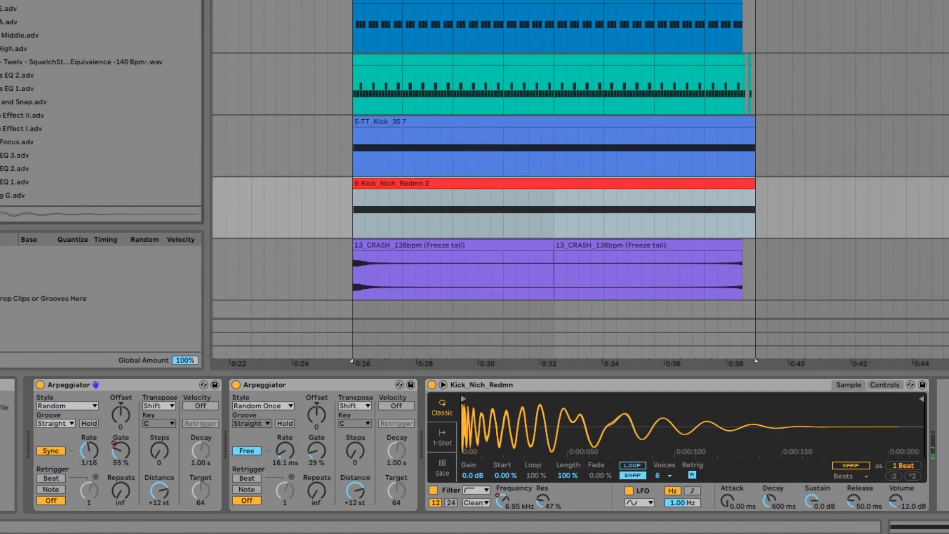
left_click_drag(942, 445, 944, 445)
left_click(800, 495)
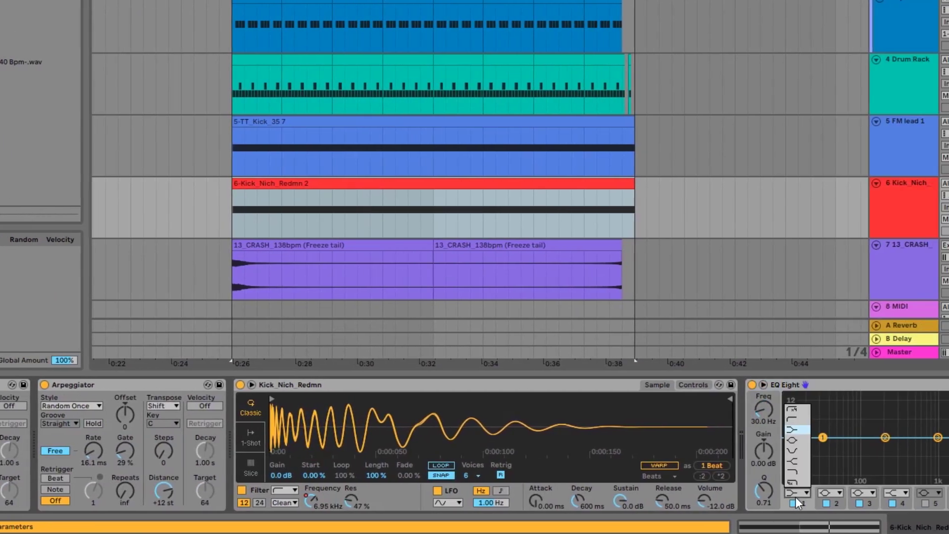
left_click(658, 420)
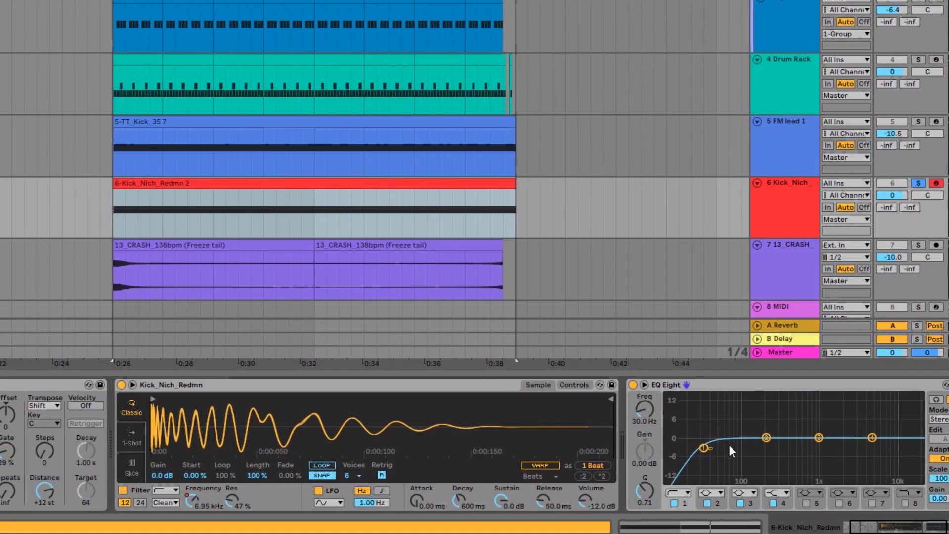
left_click_drag(725, 448, 948, 432)
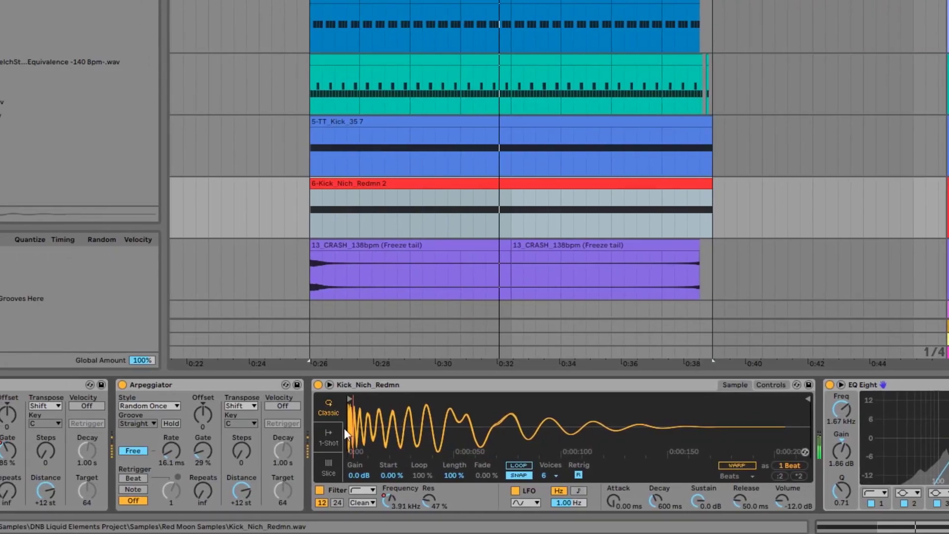
key("space")
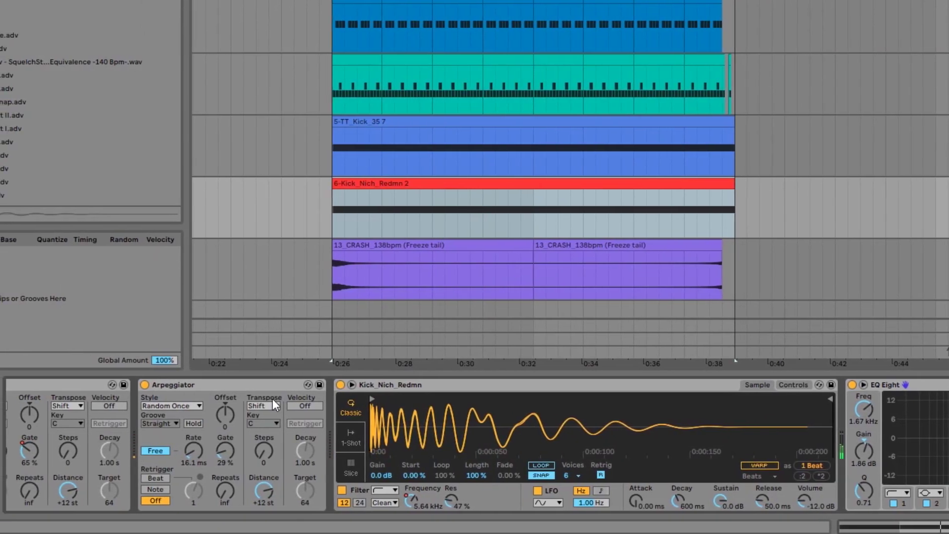
Step: Set the first Arpeggiator's steps to 2 and insert a Random device between the Arpeggiators with 83% chance and 12 choices
scroll(269, 400, "up", 2)
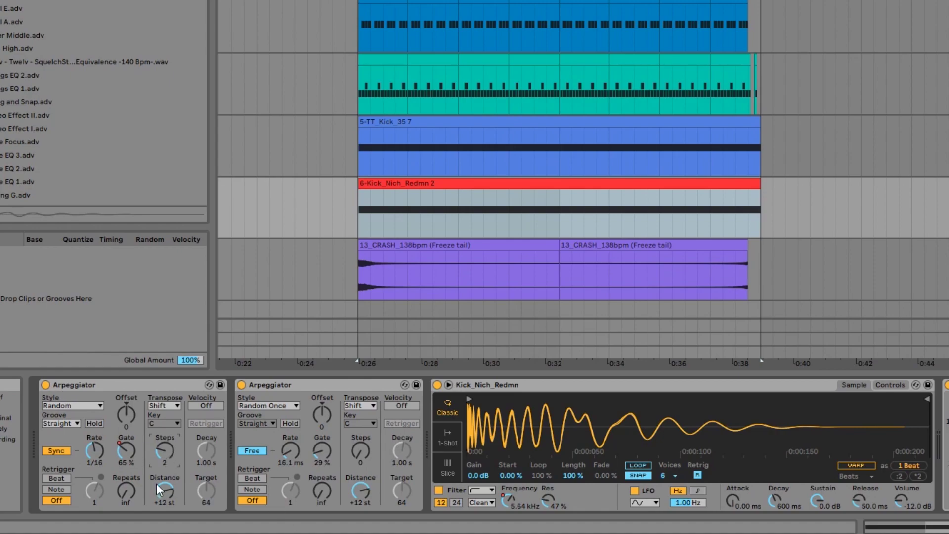
key("ctrl+f")
type("random")
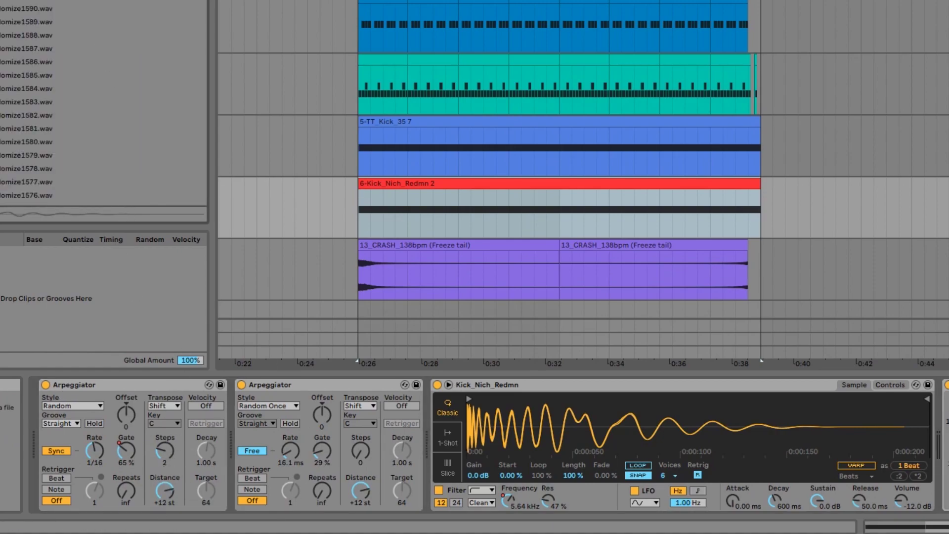
left_click_drag(99, 2, 224, 408)
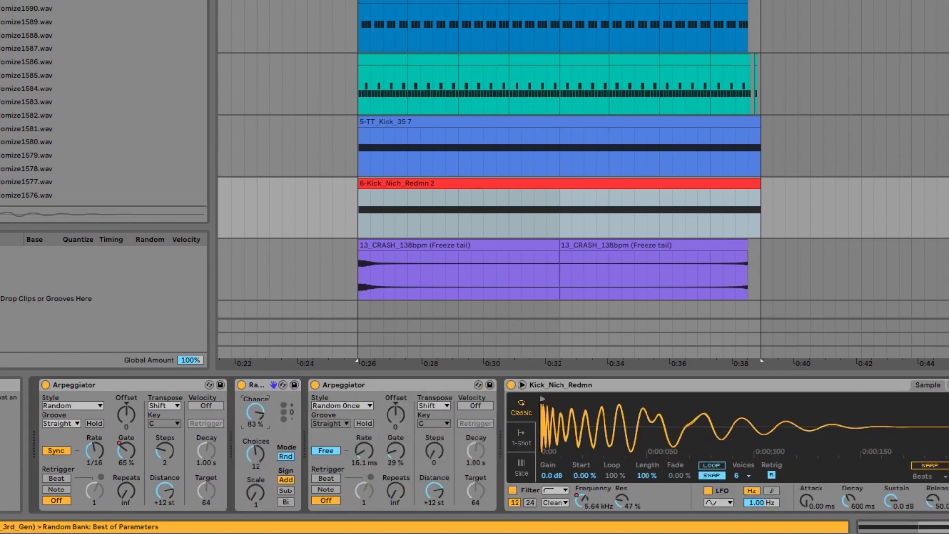
Step: Insert the C Minor Harmonic scale preset between the Random device and the second Arpeggiator
key("ctrl+f")
type("minor")
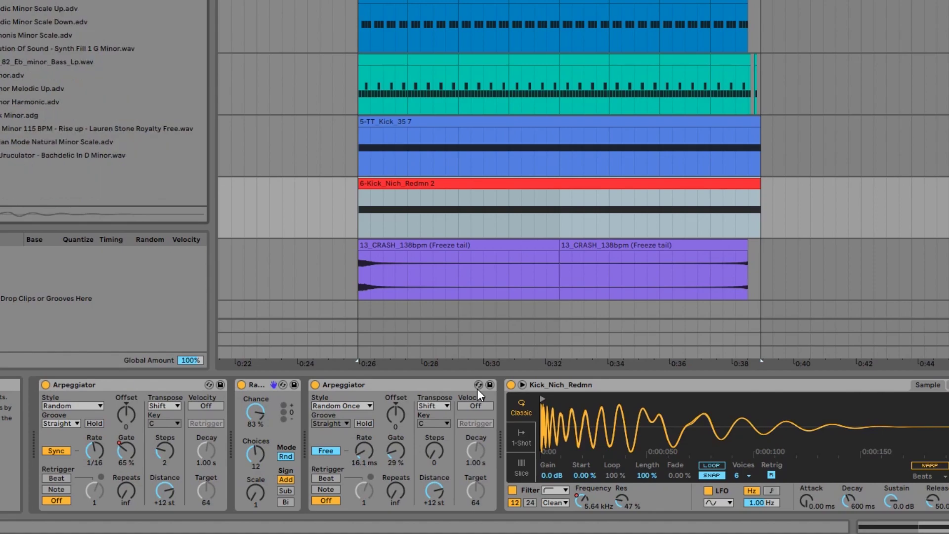
left_click_drag(13, 104, 321, 452)
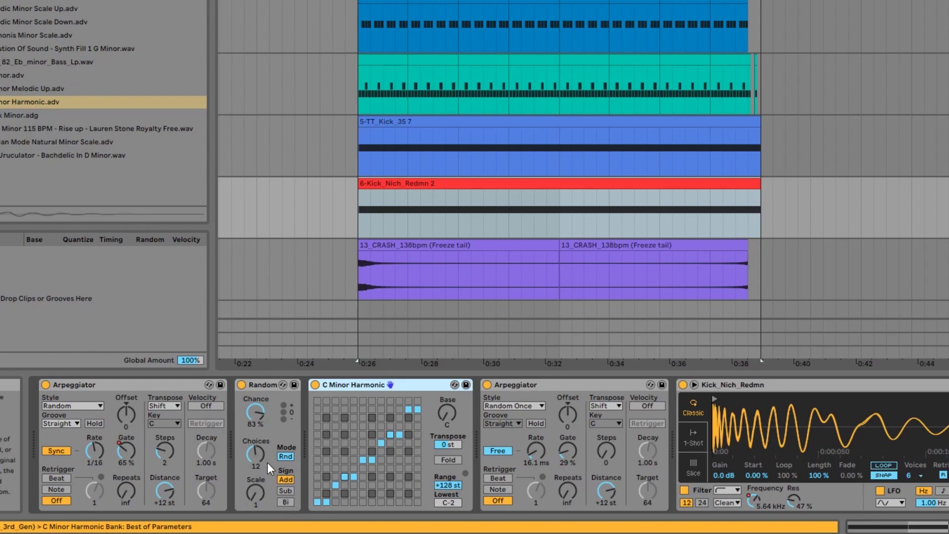
Step: While the loop plays, set Random's chance to 81% and its sign to Bi, and try varying the second Arpeggiator's gate
key("space")
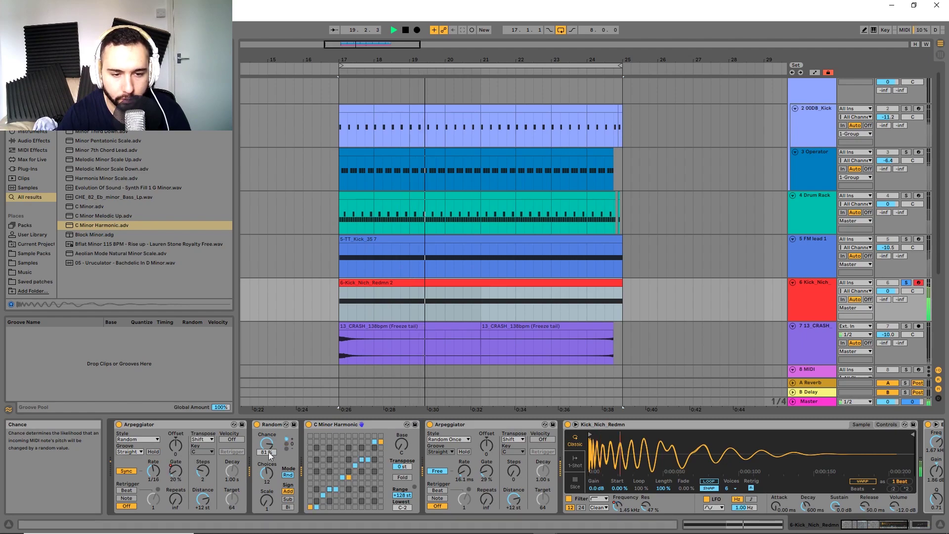
left_click(289, 507)
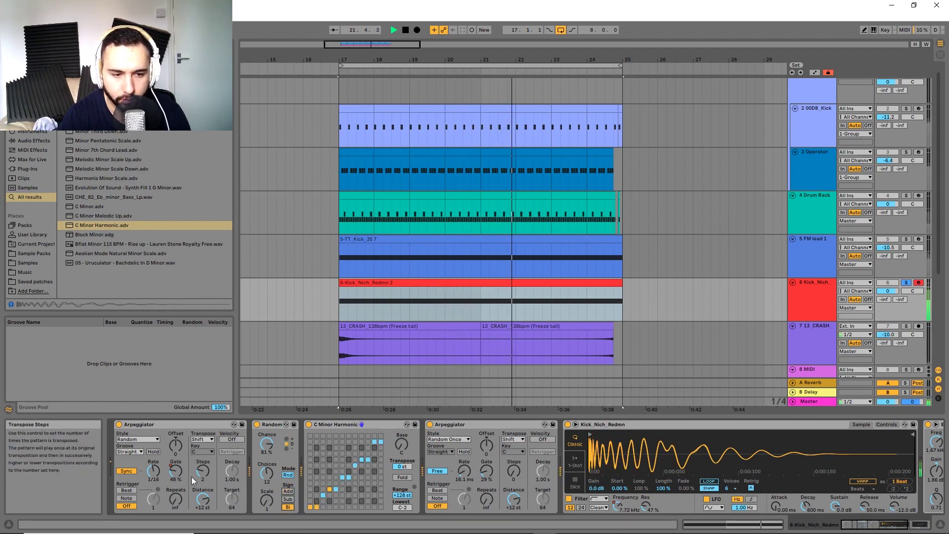
left_click_drag(490, 475, 490, 426)
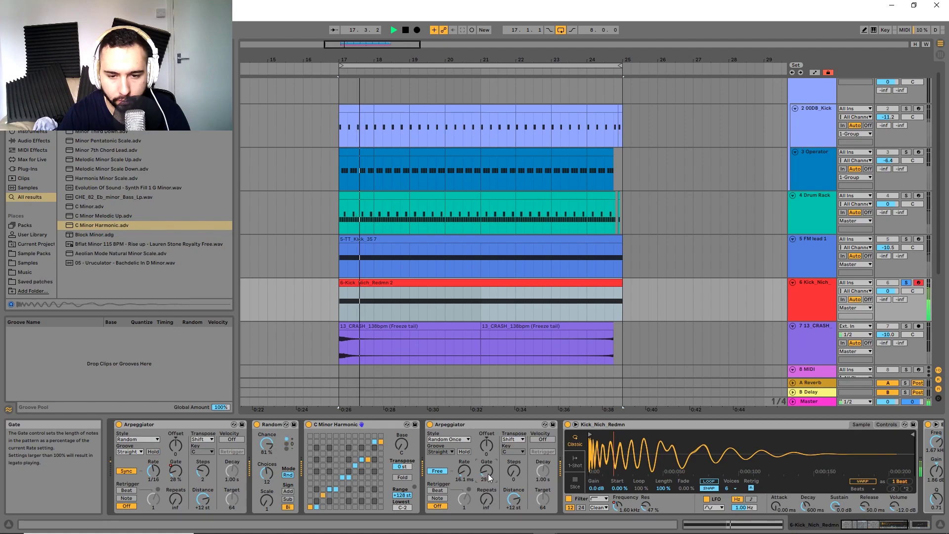
Step: Inspect the notes in the red kick clip, return to the track's devices and listen to the loop
double_click(569, 282)
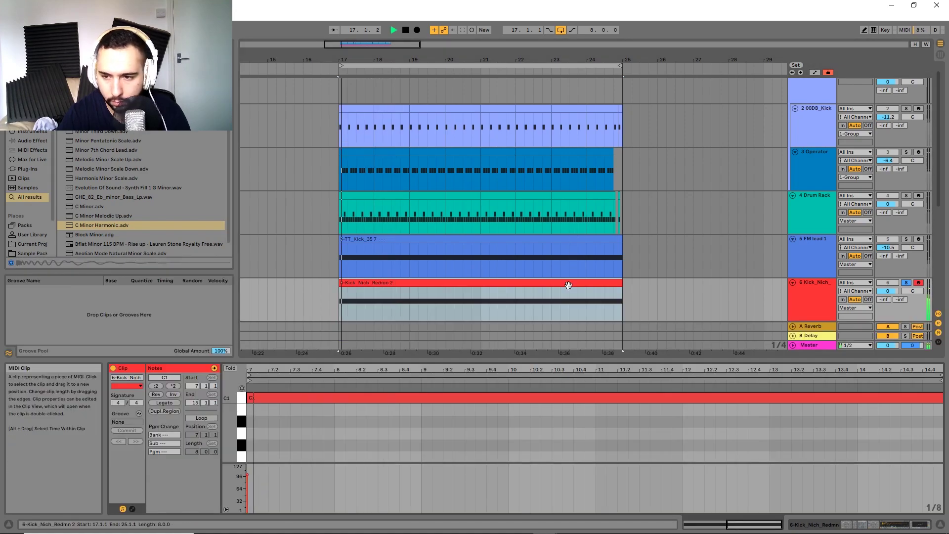
scroll(491, 433, "down", 3)
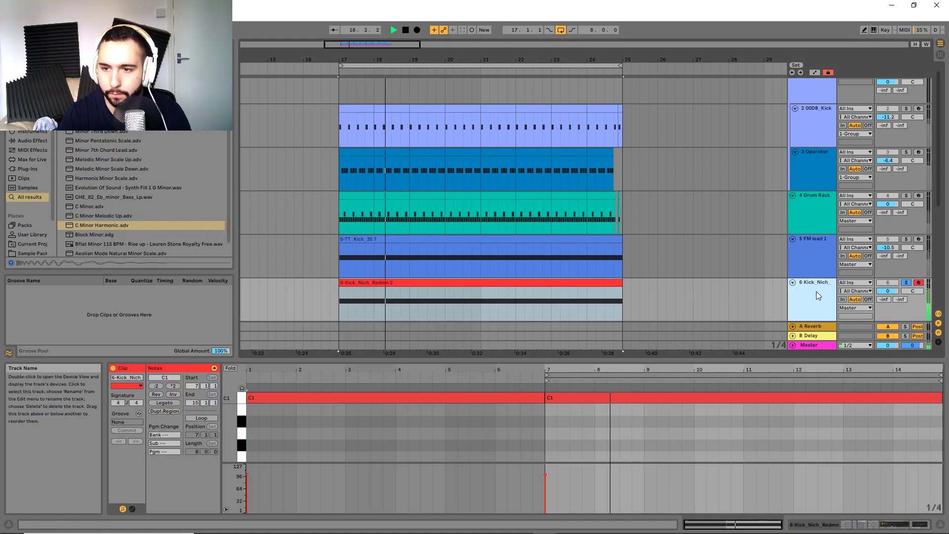
double_click(817, 291)
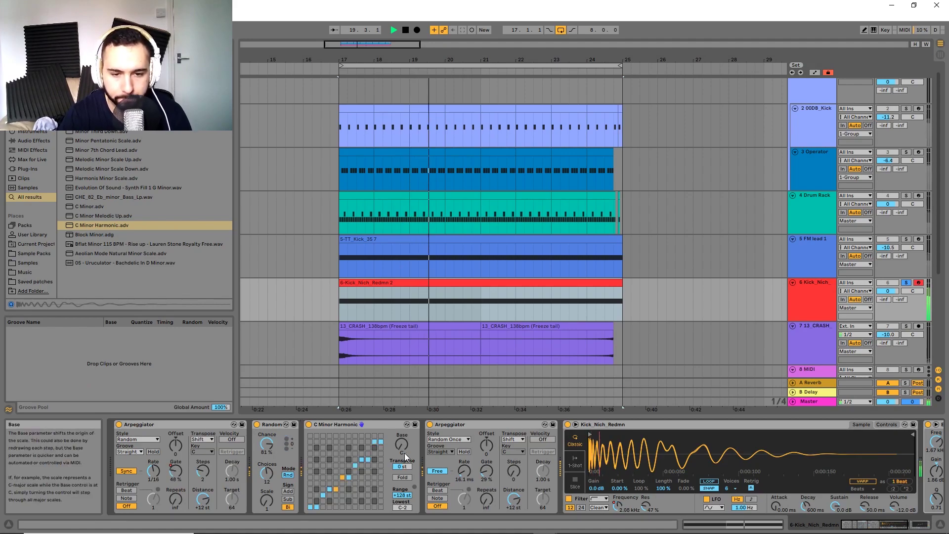
key("space")
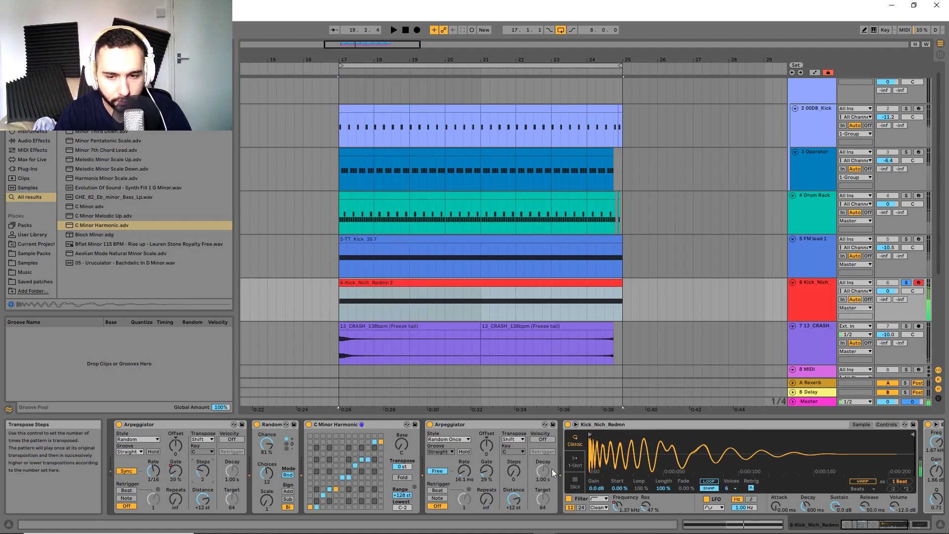
Step: Add a Delay after EQ Eight with Ping Pong on, its filter at 1.94 kHz with width 3.52, and 19% dry/wet
scroll(542, 469, "down", 5)
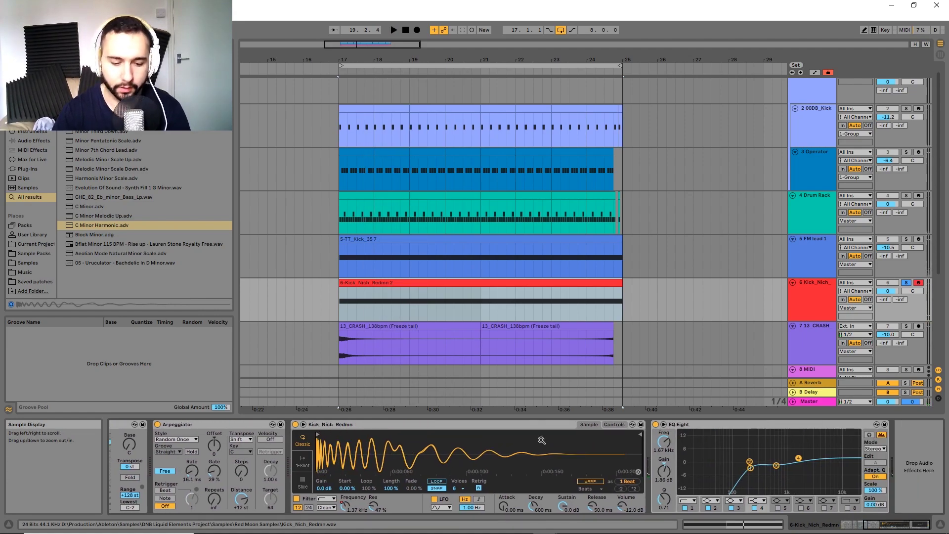
key("ctrl+f")
type("delay")
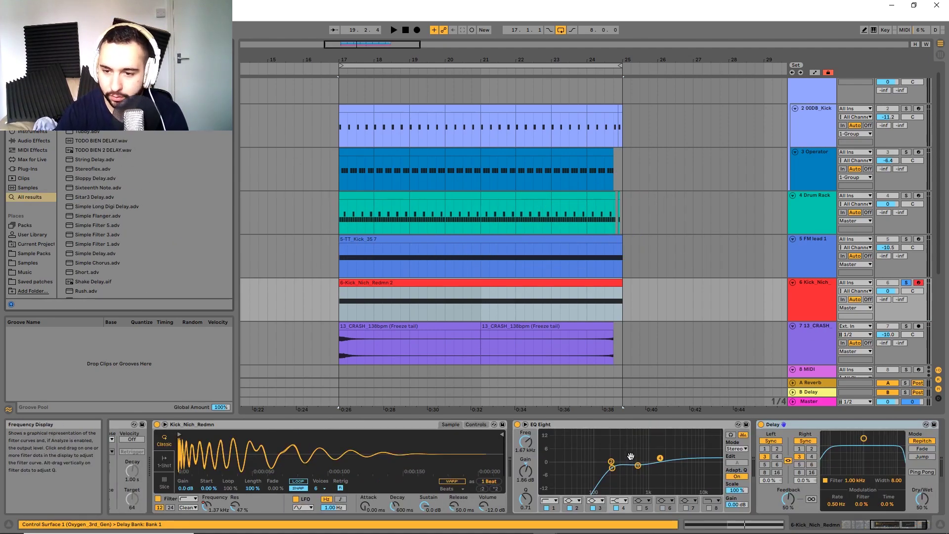
left_click_drag(820, 441, 821, 444)
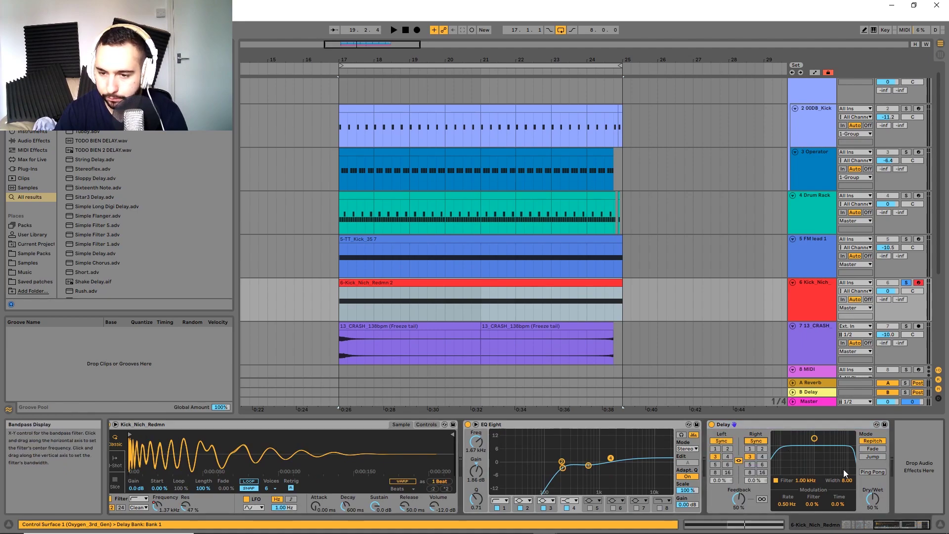
left_click(873, 473)
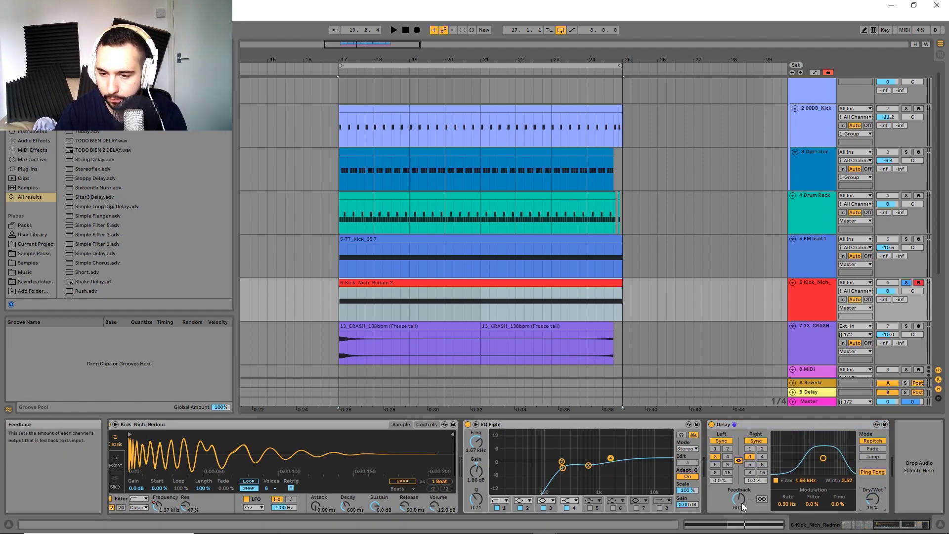
Step: While the loop plays, adjust the Delay to 25% feedback, 23% dry/wet and a 1.44 kHz filter frequency
key("space")
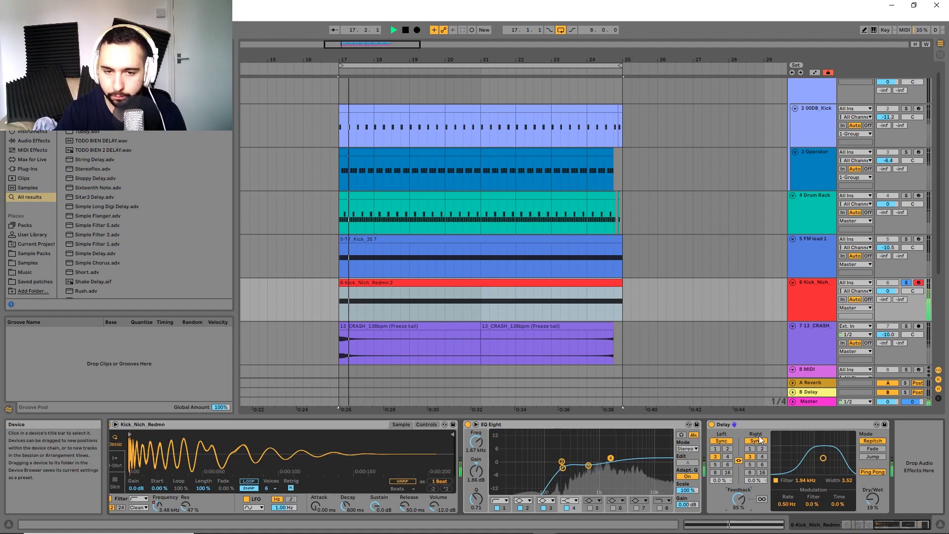
left_click_drag(873, 500, 873, 491)
left_click_drag(822, 459, 818, 458)
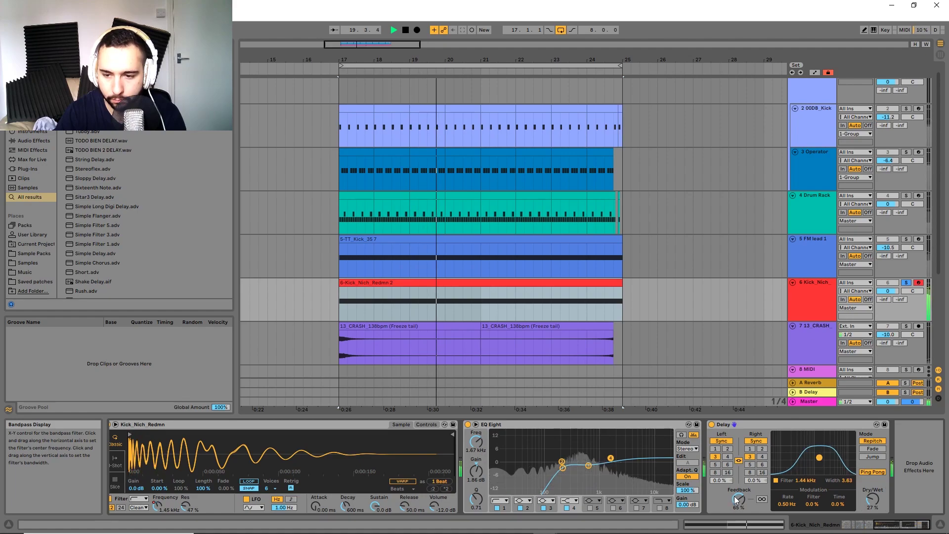
left_click_drag(734, 495, 735, 515)
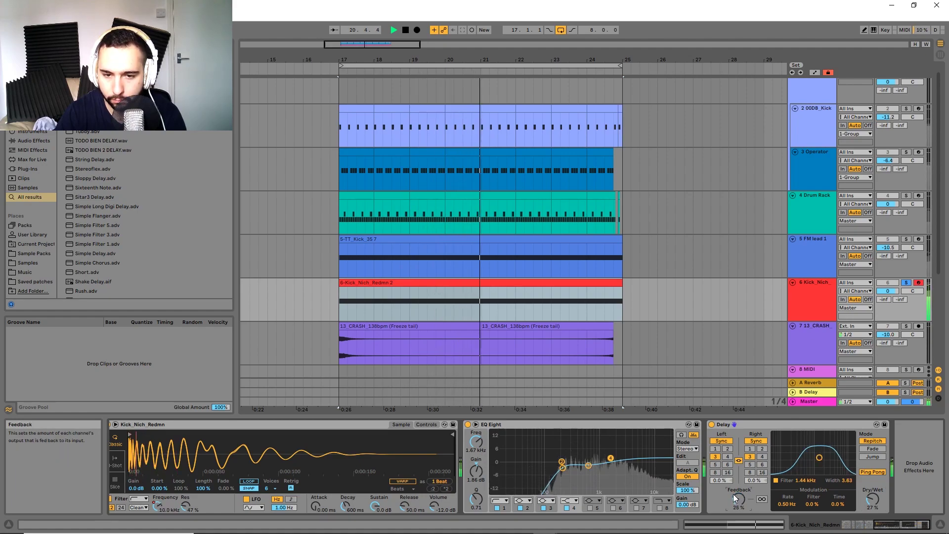
left_click_drag(878, 500, 877, 500)
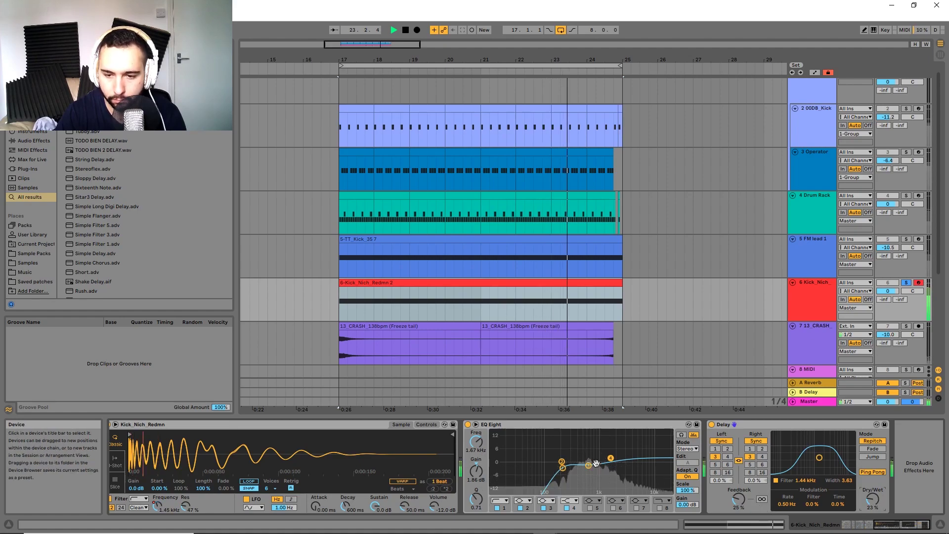
Step: Collapse EQ Eight and Delay, and insert a Phaser between them in the kick track's device chain
double_click(509, 428)
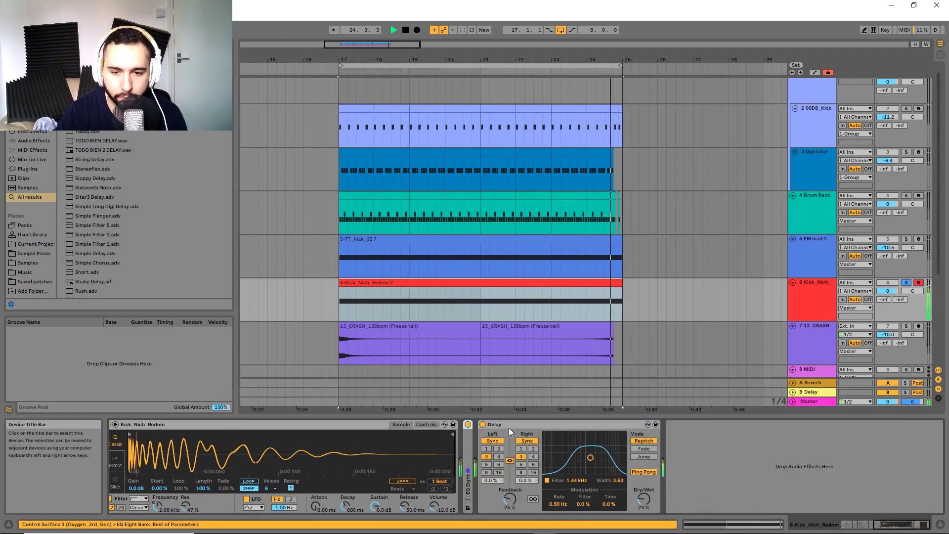
double_click(510, 423)
key("space")
key("ctrl+f")
type("pha")
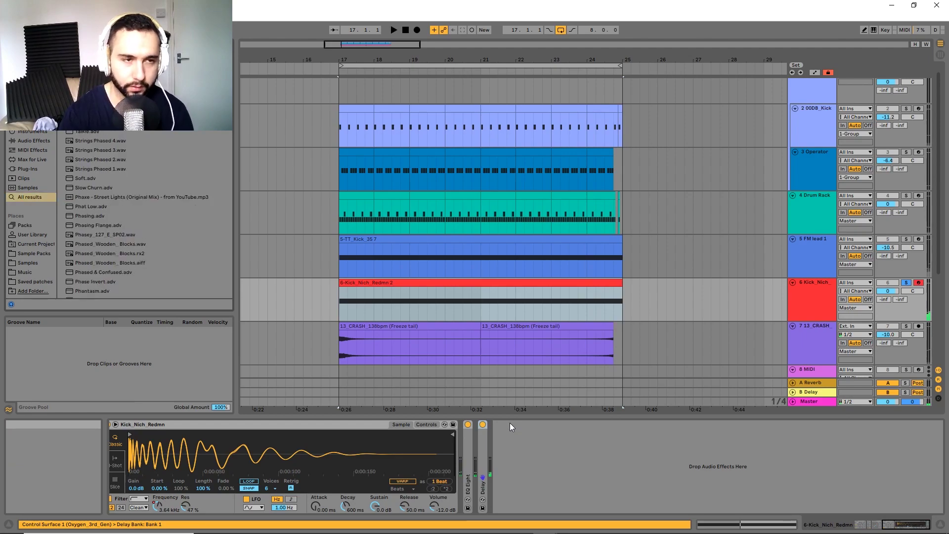
left_click_drag(308, 259, 482, 486)
key("space")
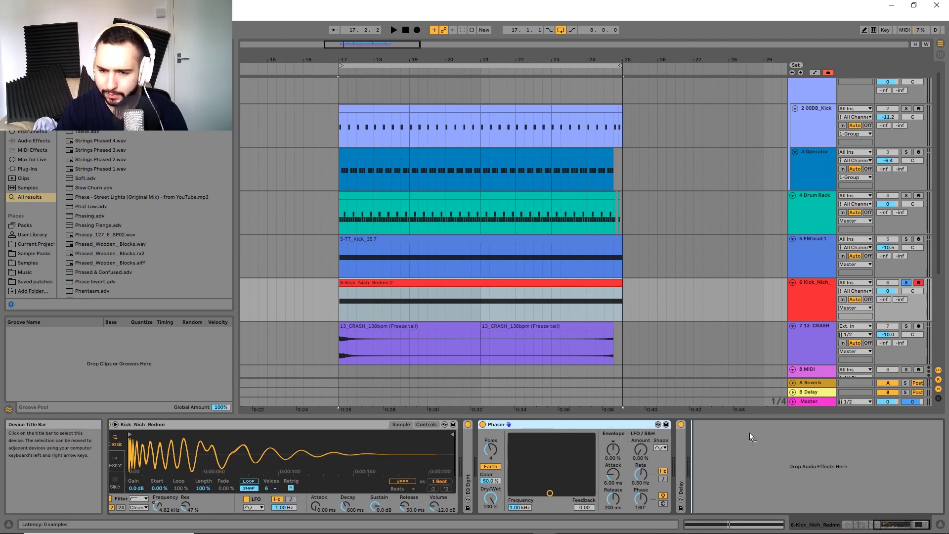
key("ctrl+z")
left_click_drag(560, 423, 538, 423)
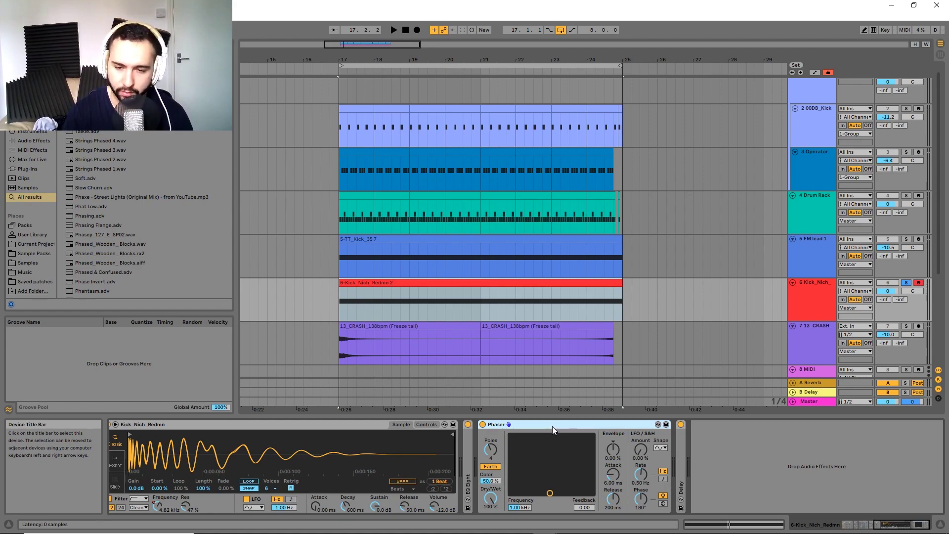
Step: While the loop plays, set the Phaser to 1.28 kHz, 0.85 feedback, 100% LFO amount, synced 1/4 rate, 0° phase and 46% dry/wet
key("space")
left_click_drag(550, 493, 554, 463)
left_click_drag(640, 450, 641, 420)
left_click(661, 448)
left_click(649, 469)
left_click(663, 479)
left_click_drag(640, 475, 641, 471)
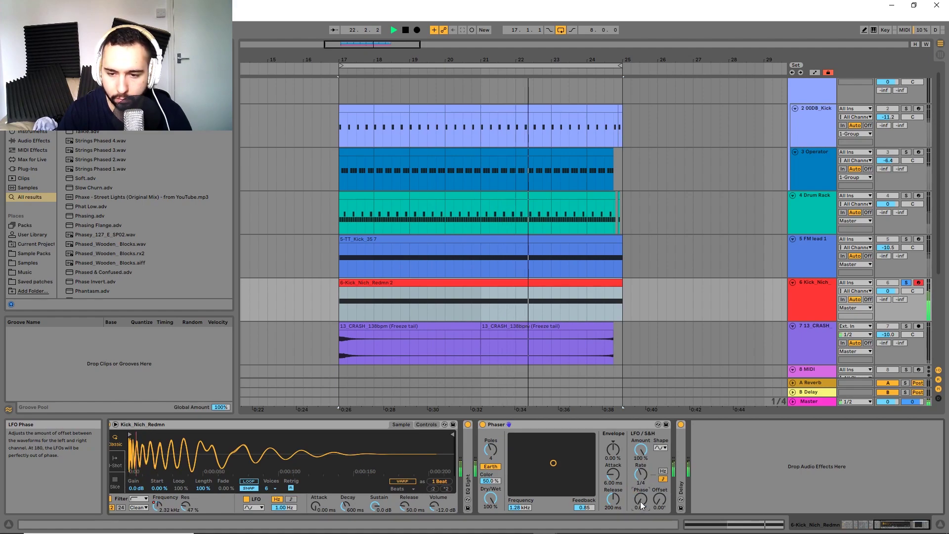
left_click_drag(491, 498, 490, 526)
key("space")
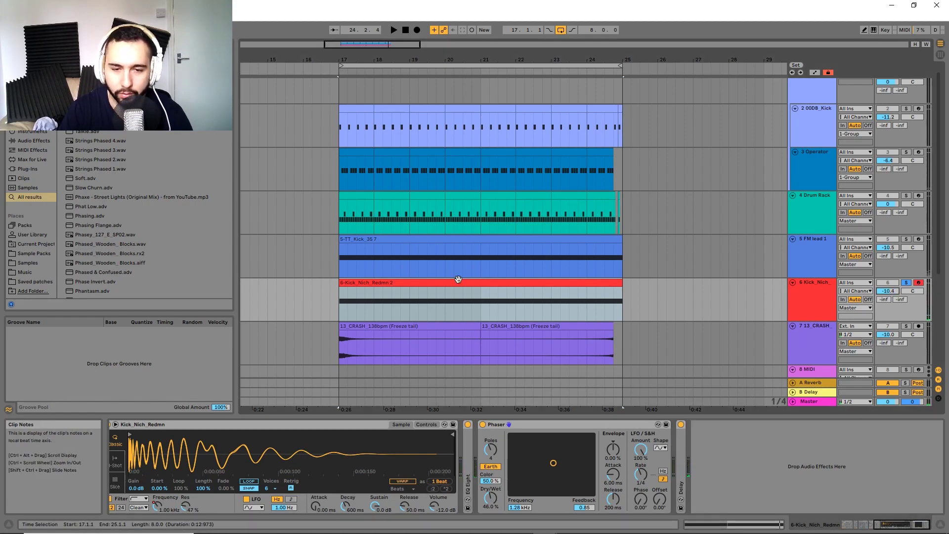
Step: While the loop plays, set the Phaser to Space mode, synced LFO rate 1, 1.99 kHz frequency, 0.83 feedback and 100% dry/wet
key("space")
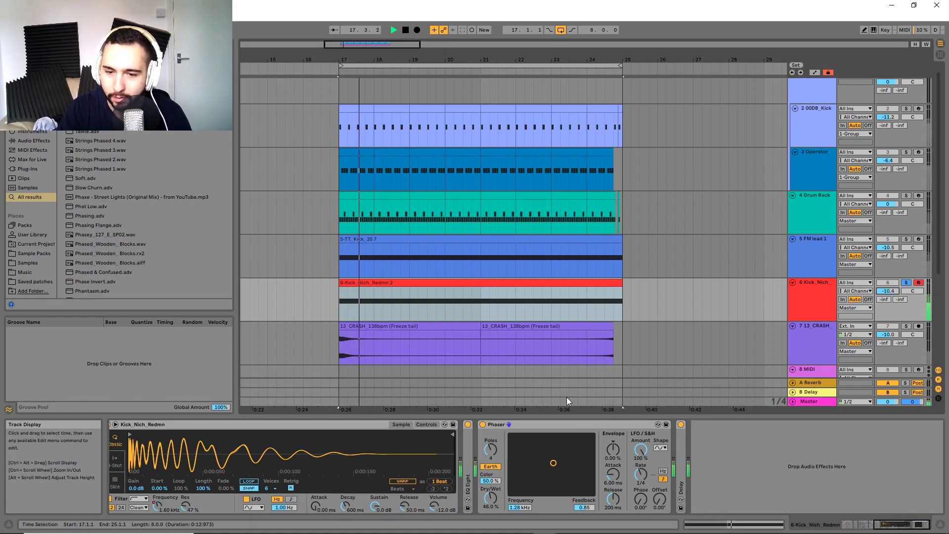
left_click_drag(491, 498, 491, 490)
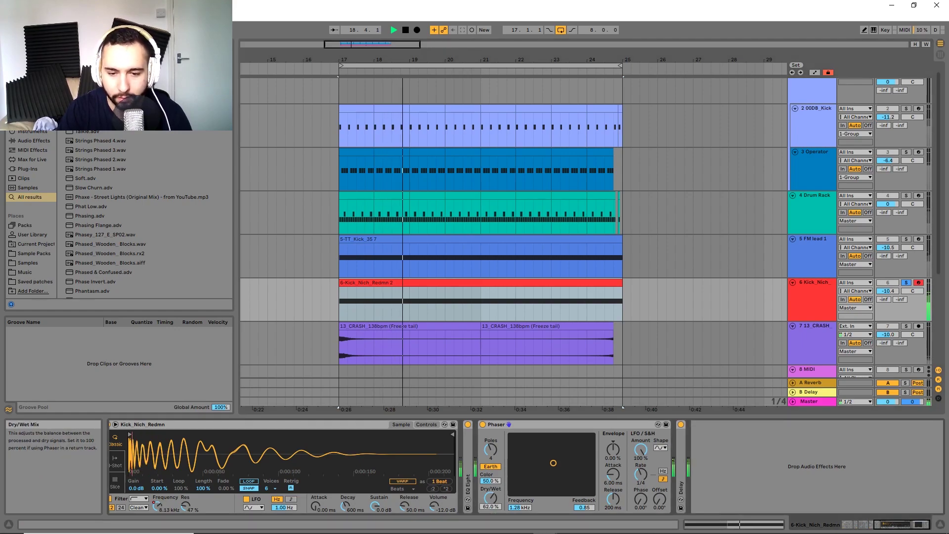
left_click_drag(553, 463, 565, 450)
key("space")
left_click(490, 468)
key("space")
left_click_drag(545, 480, 592, 435)
left_click_drag(488, 499, 489, 477)
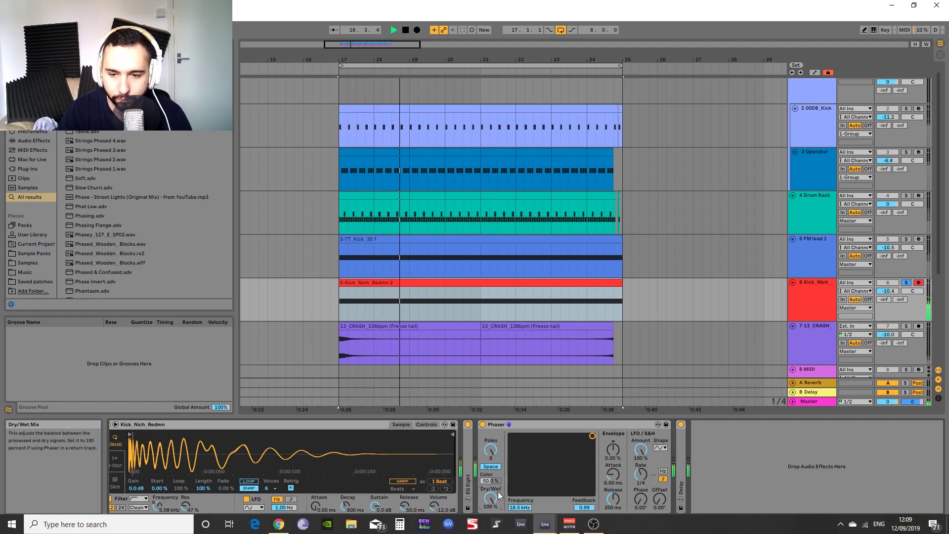
left_click_drag(641, 474, 641, 480)
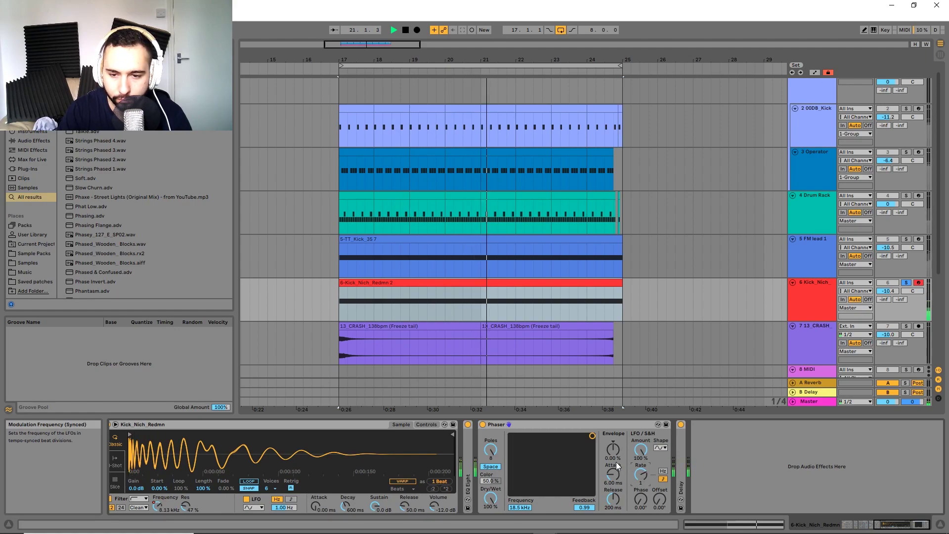
left_click_drag(573, 438, 560, 466)
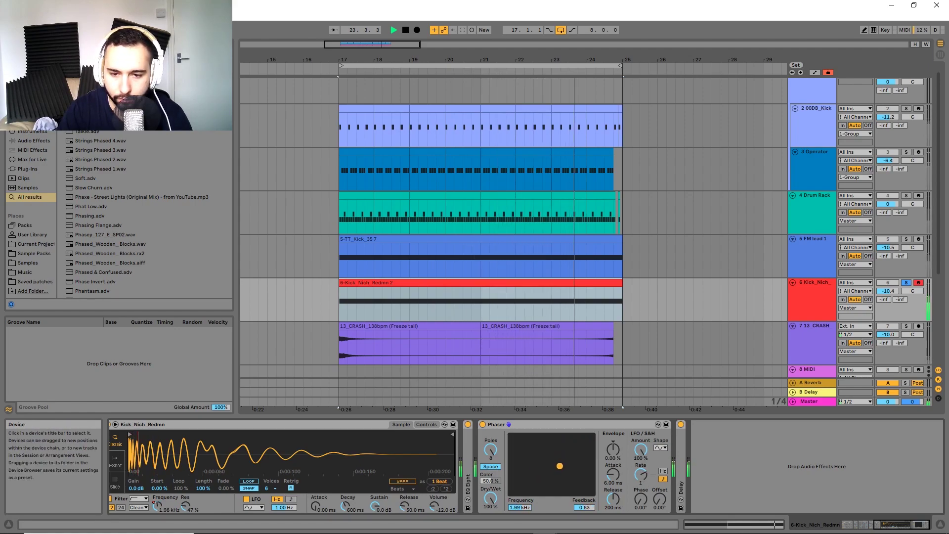
Step: Solo the kick and bass group alongside the lead, then audition the Phaser at 550 Hz, 0.85 feedback and 11.1% dry/wet
scroll(929, 143, "up", 1)
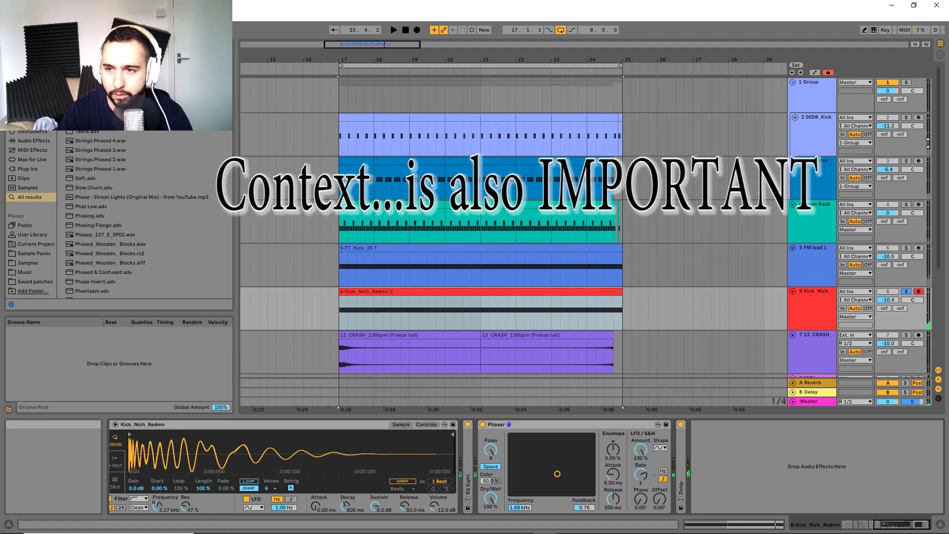
left_click(906, 83)
key("space")
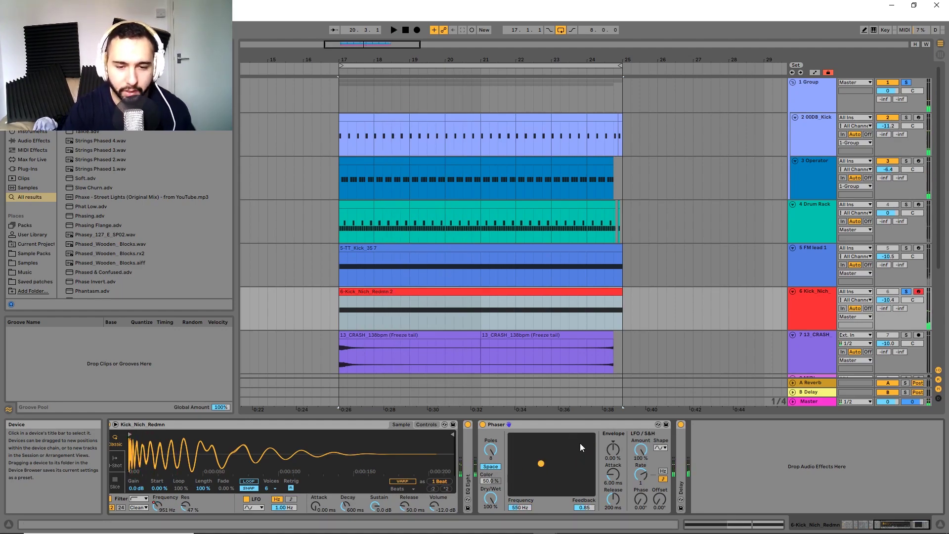
left_click_drag(495, 499, 495, 533)
key("space")
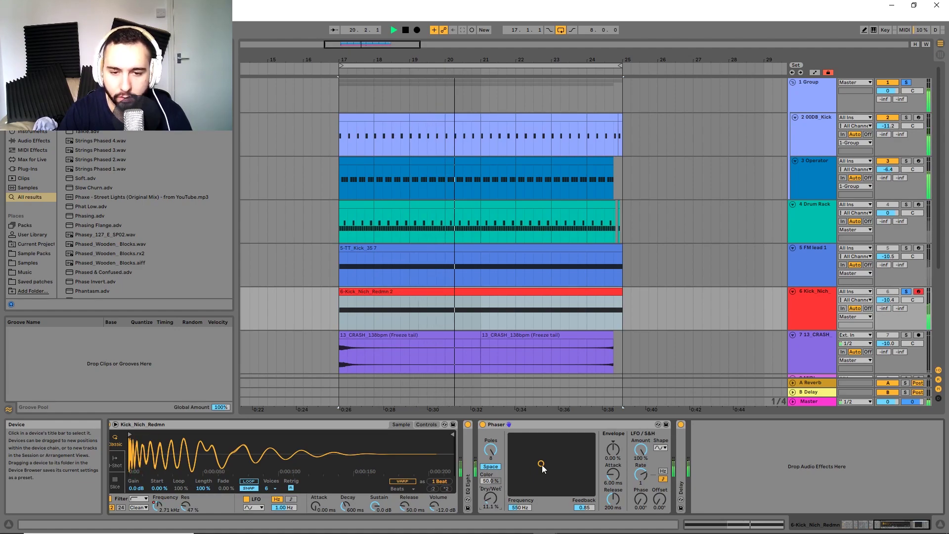
key("space")
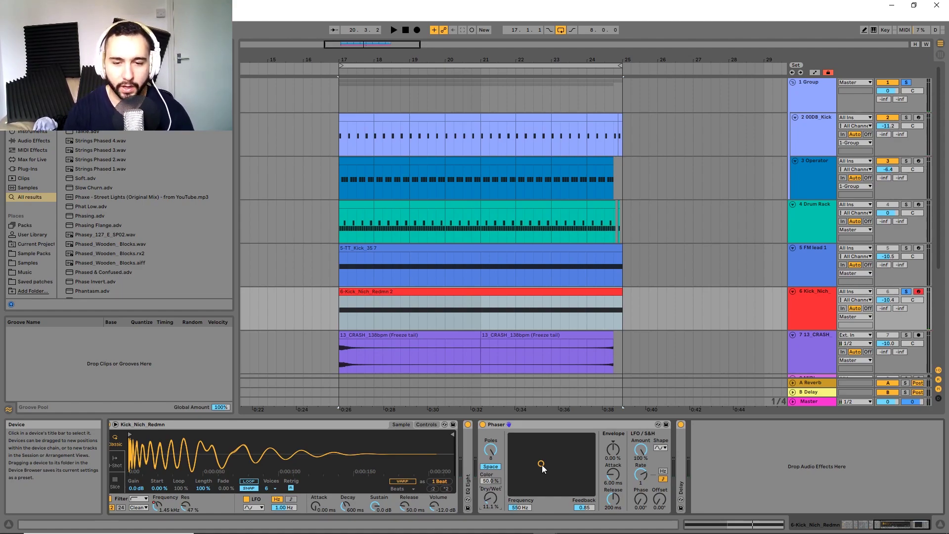
Step: Review the kick lead track's device chain, from the Phaser and Simpler back to the Arpeggiators, Random and Scale
scroll(313, 438, "left", 5)
scroll(313, 438, "right", 4)
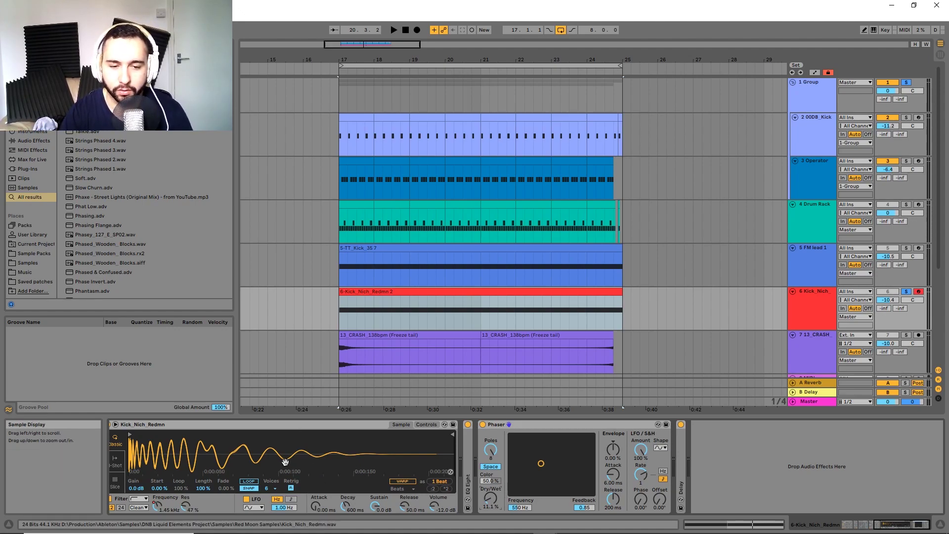
scroll(285, 461, "left", 4)
scroll(275, 459, "left", 4)
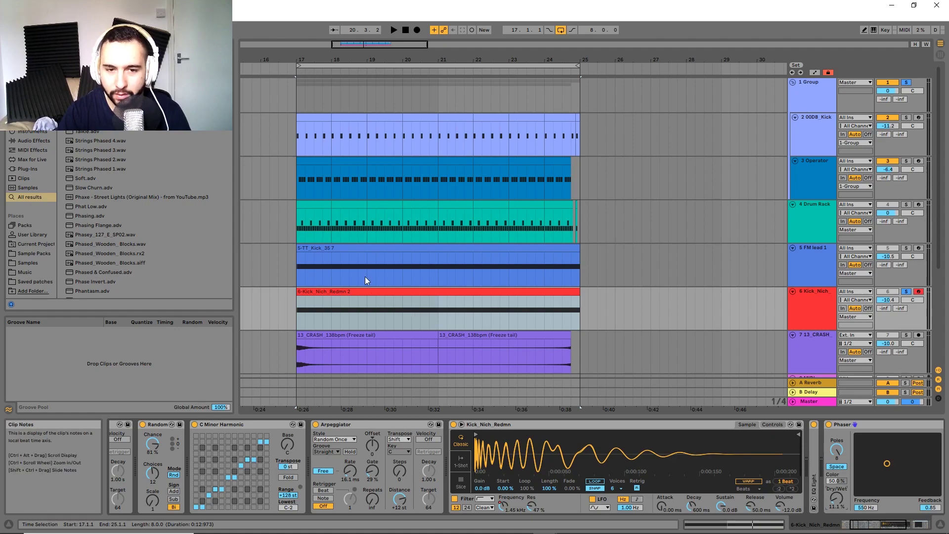
left_click(368, 297)
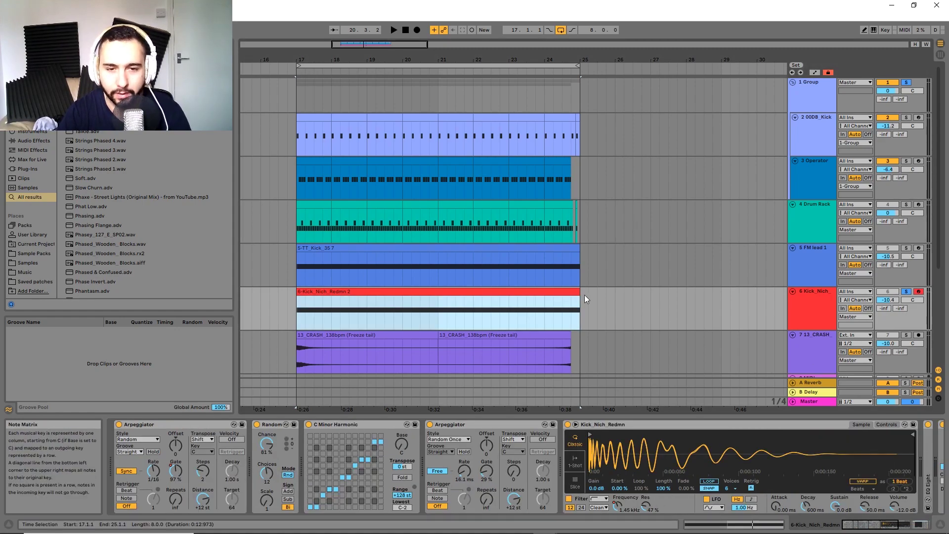
Step: Solo the FM lead 1 track, show its instrument rack and devices, and audition it in the loop
left_click(906, 248)
left_click(822, 256)
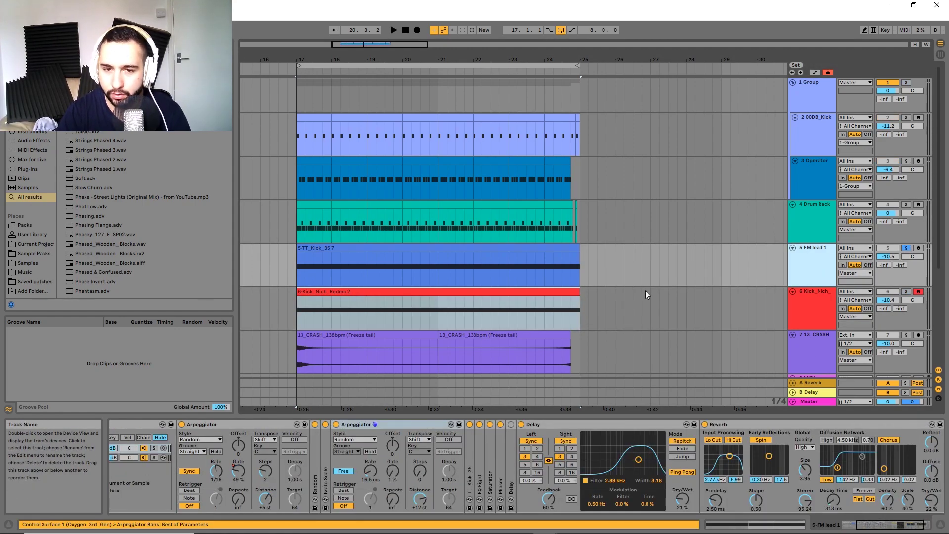
key("space")
scroll(544, 458, "up", 2)
scroll(544, 459, "up", 1)
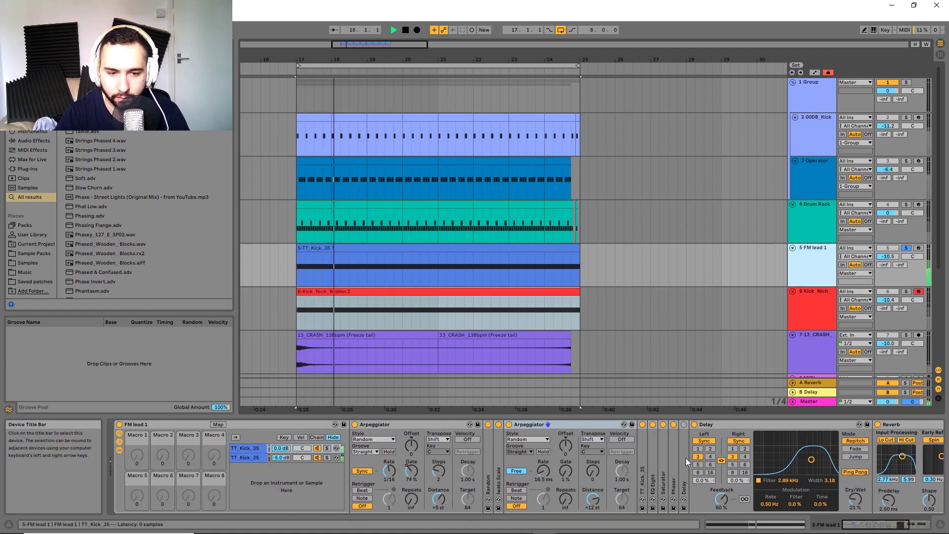
Step: Switch between the two TT_Kick_35 chains in the FM lead 1 rack to compare their device setups
left_click(255, 450)
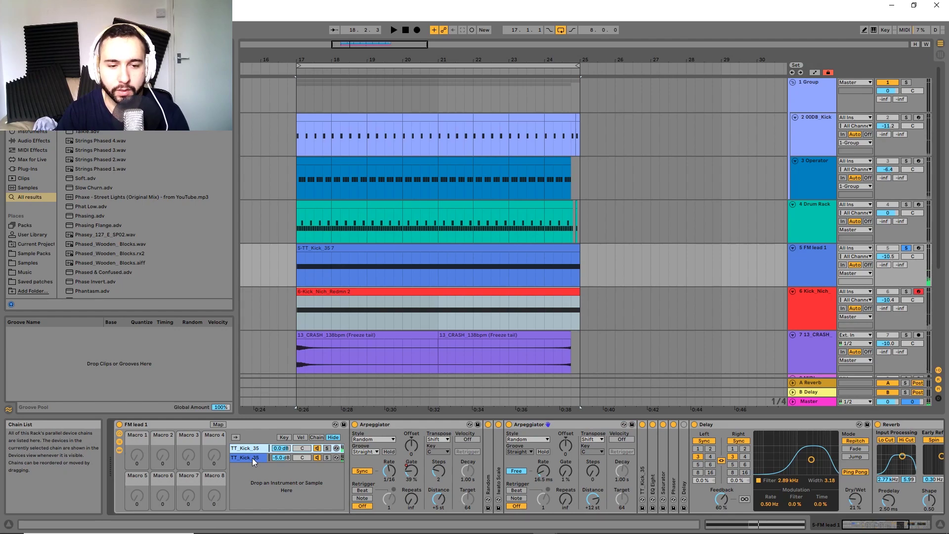
left_click(252, 458)
left_click(252, 448)
left_click(253, 457)
left_click(254, 449)
left_click(254, 459)
left_click(254, 450)
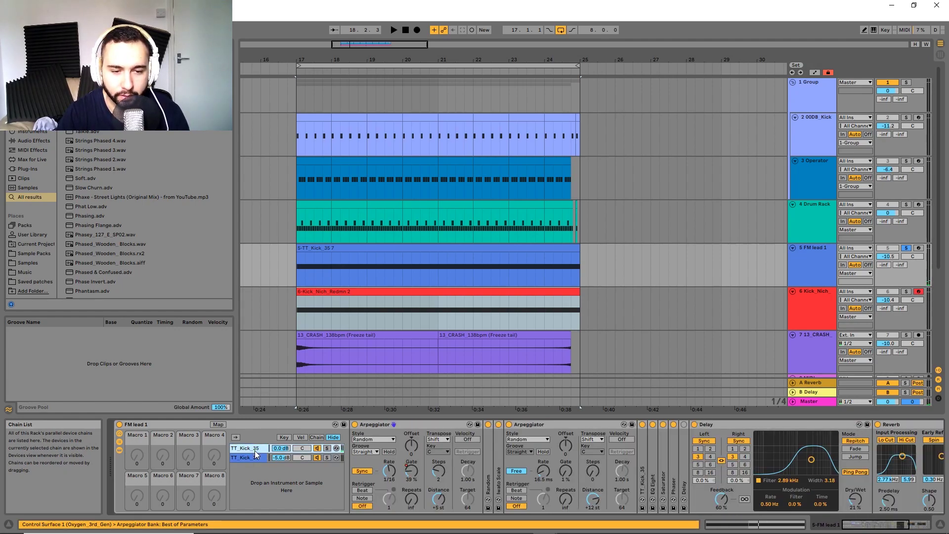
left_click(255, 458)
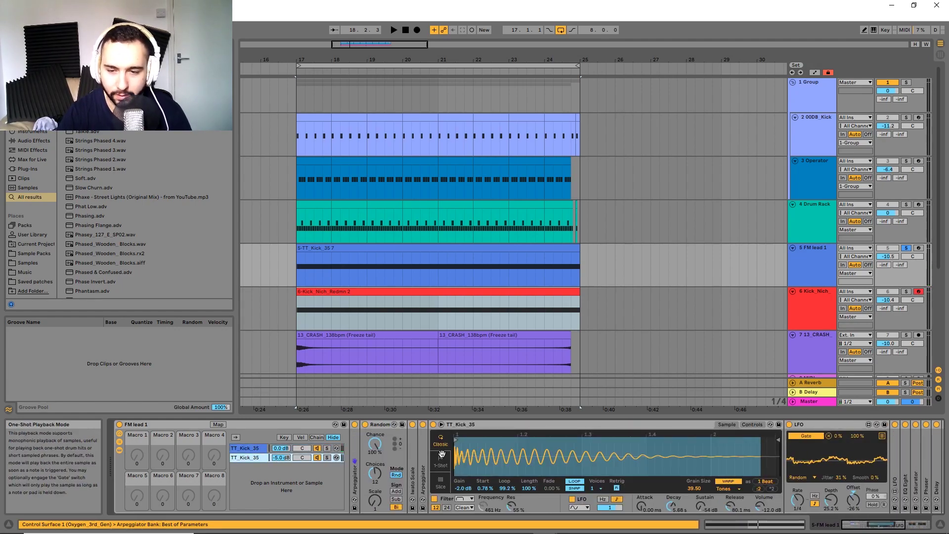
scroll(456, 465, "down", 5)
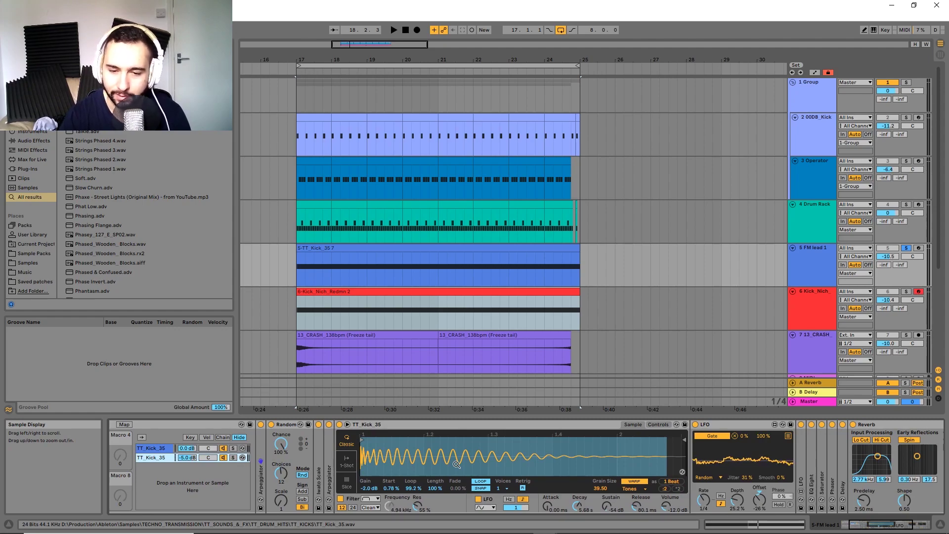
Step: Examine the Arpeggiator and Random settings and the Simpler's sample and control settings in the rack's 0.0 dB TT_Kick_35 chain
left_click(248, 448)
scroll(247, 442, "down", 6)
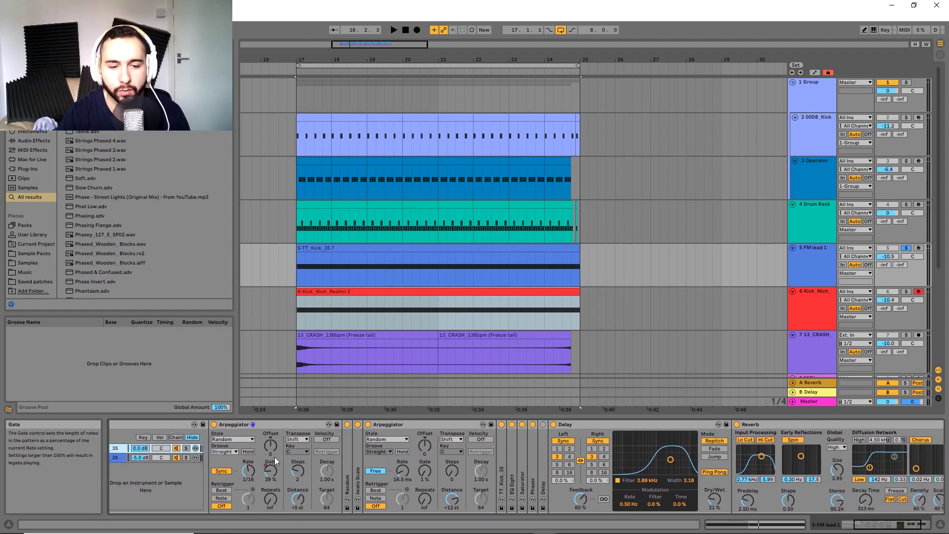
double_click(349, 456)
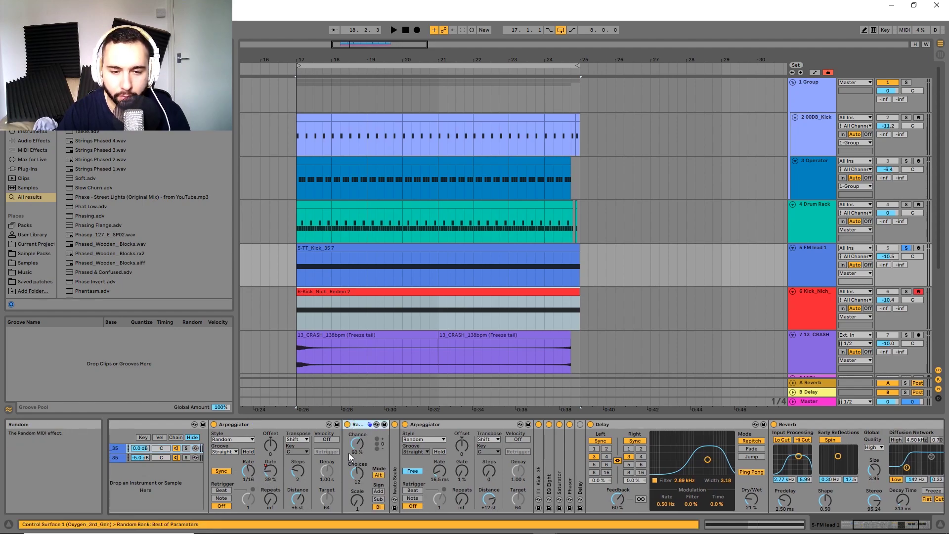
double_click(357, 424)
left_click(395, 425)
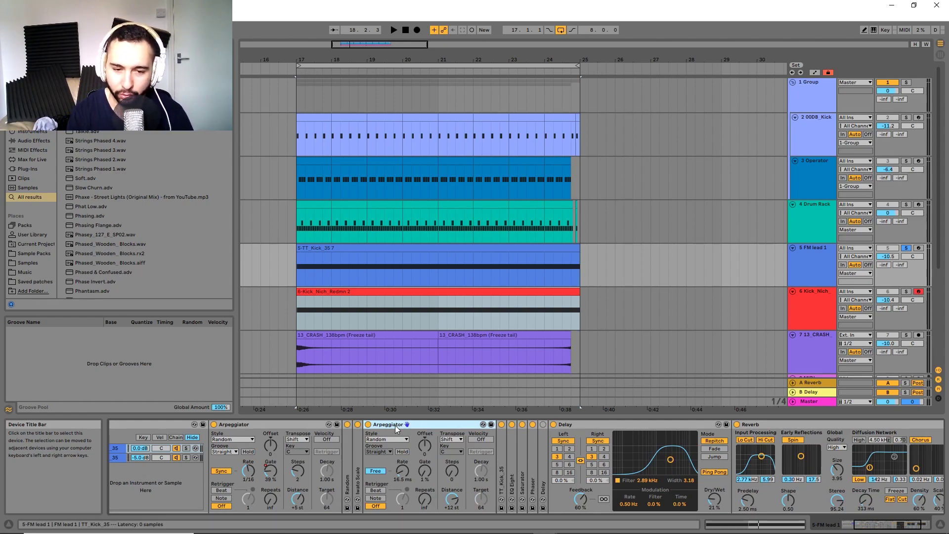
double_click(393, 443)
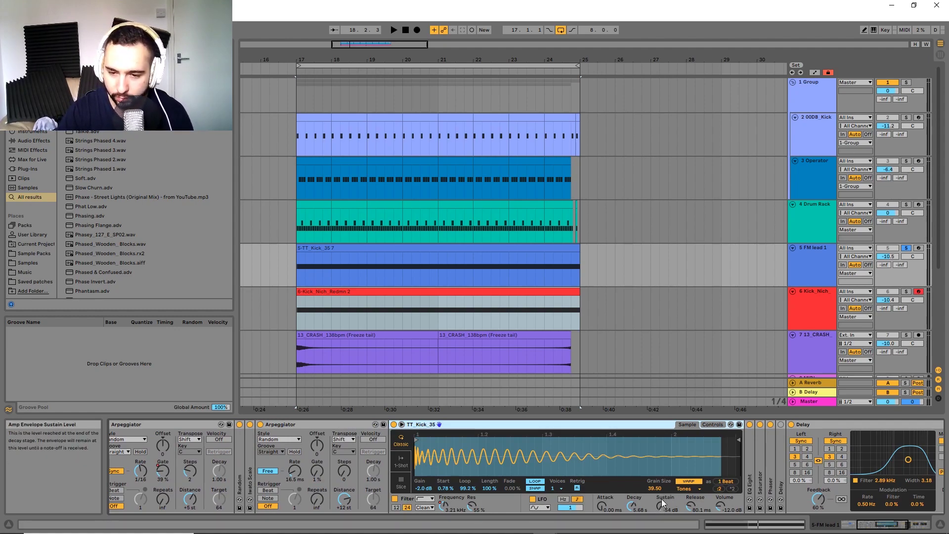
left_click(691, 425)
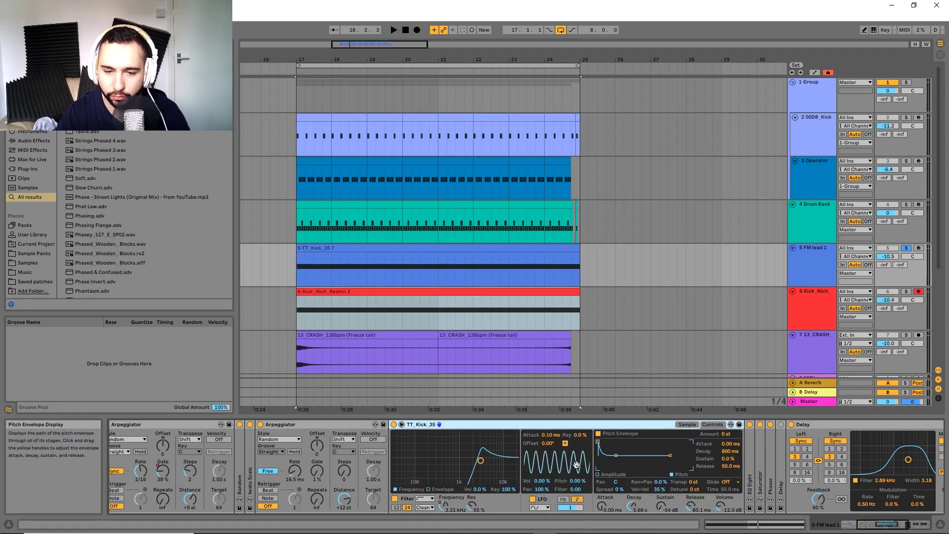
left_click_drag(601, 463, 374, 460)
Step: Expand EQ Eight and Saturator one after the other to check their settings, collapsing each again
double_click(524, 451)
left_click_drag(589, 449, 287, 448)
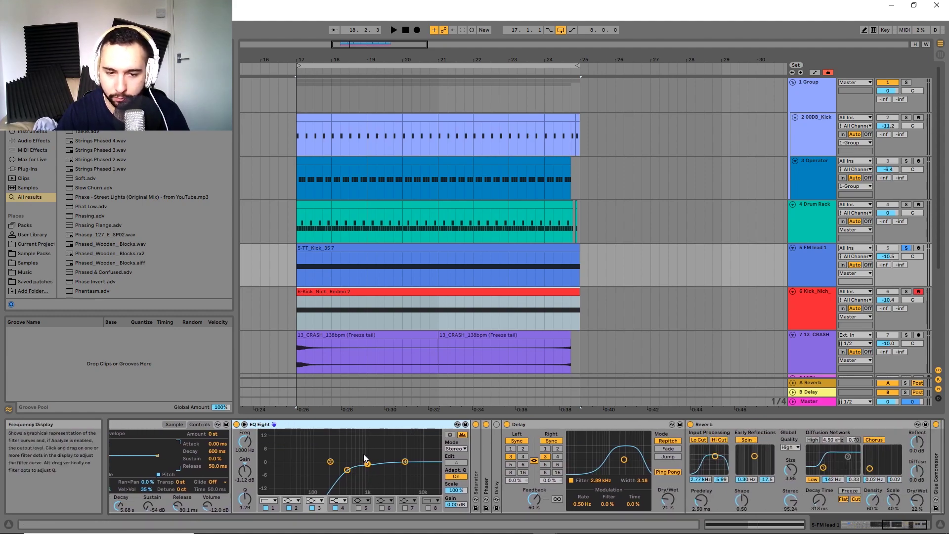
double_click(346, 426)
double_click(246, 456)
double_click(295, 425)
Step: Expand the Phaser, the disabled Delay and the Glue Compressor in turn to check their settings, collapsing each again
left_click(258, 460)
double_click(258, 456)
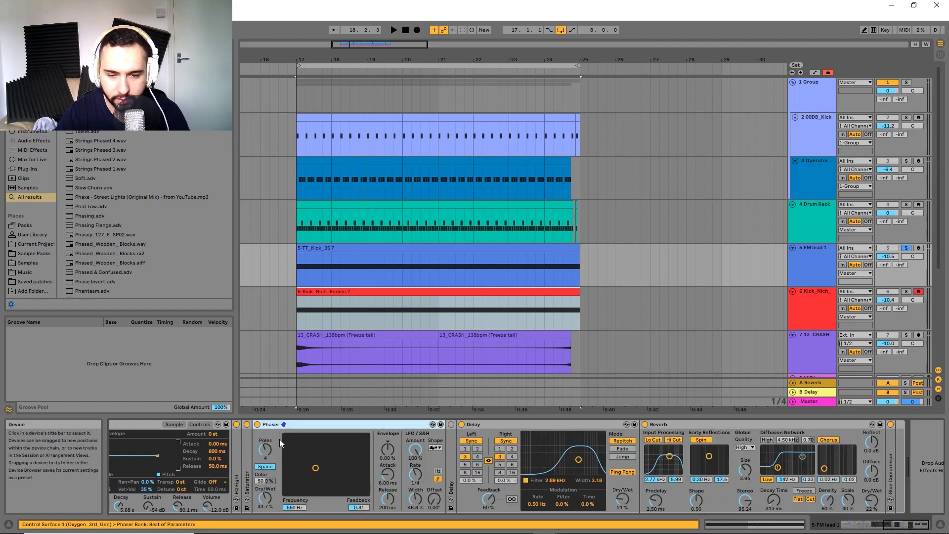
double_click(278, 425)
left_click(266, 461)
double_click(266, 460)
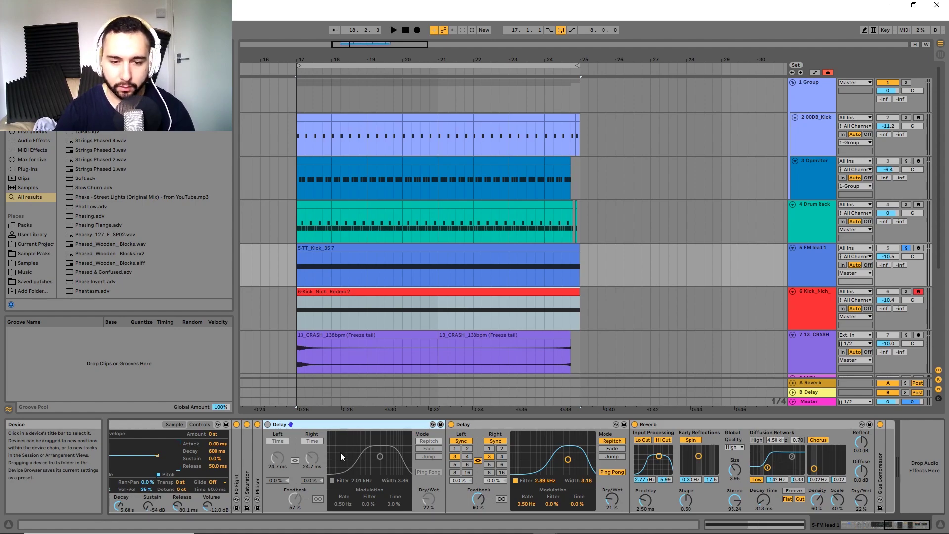
double_click(329, 425)
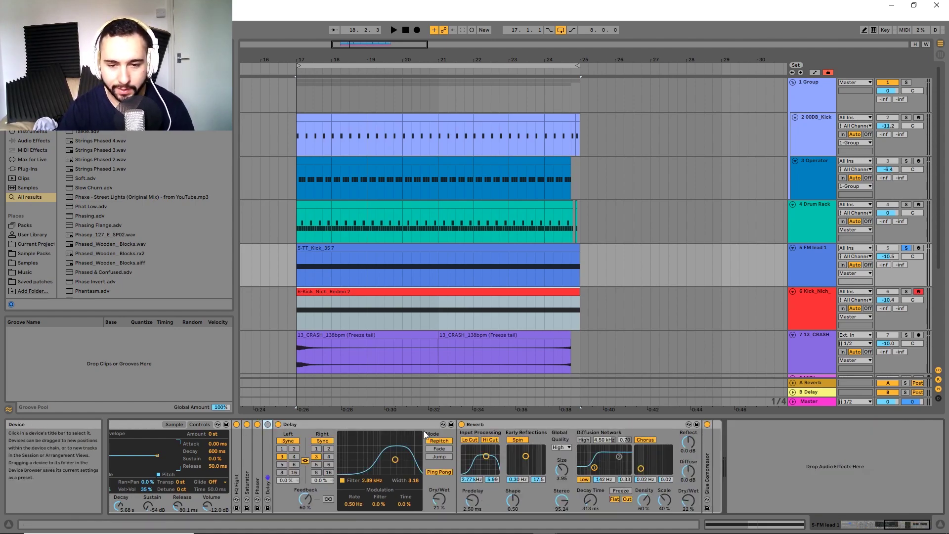
double_click(707, 460)
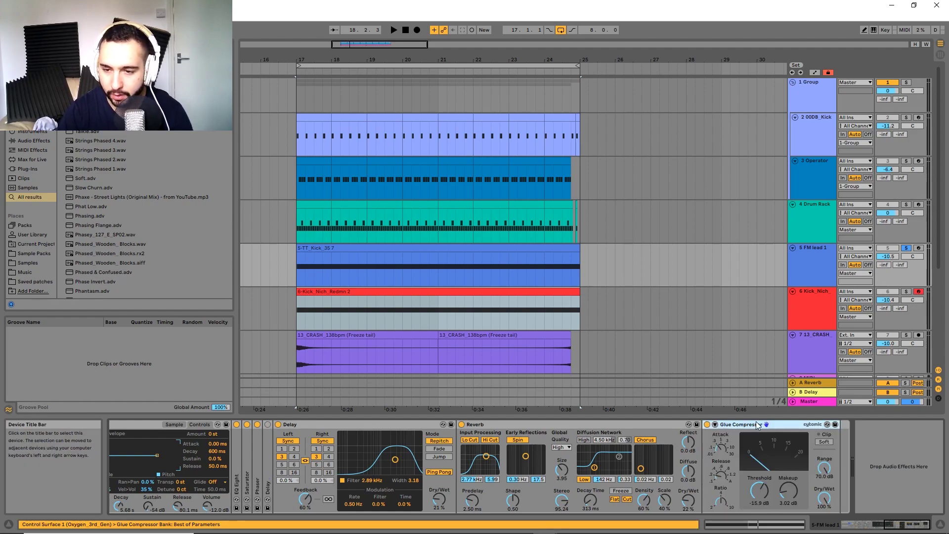
double_click(786, 425)
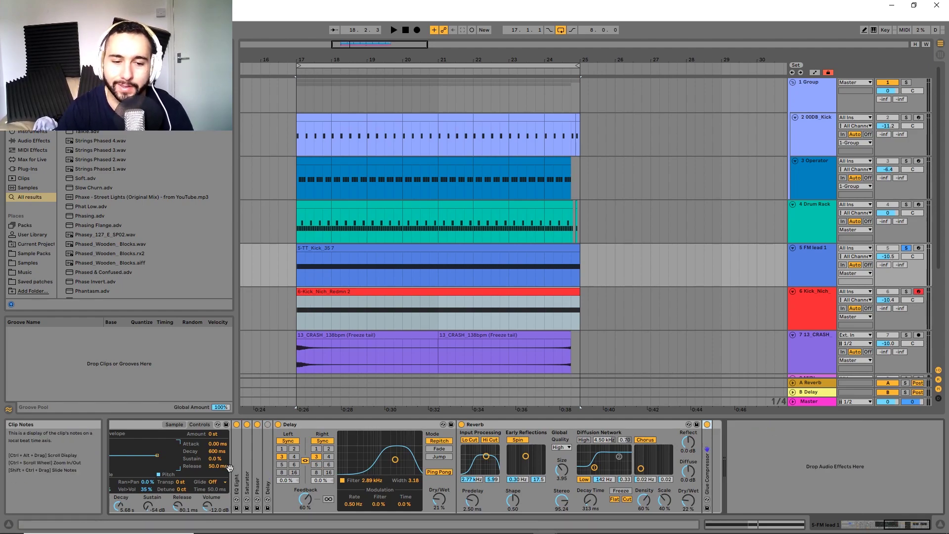
Step: Examine the Arpeggiators, Random and Simpler controls in the rack's -5.0 dB TT_Kick_35 chain, ending on the Simpler's sample waveform
scroll(226, 469, "left", 10)
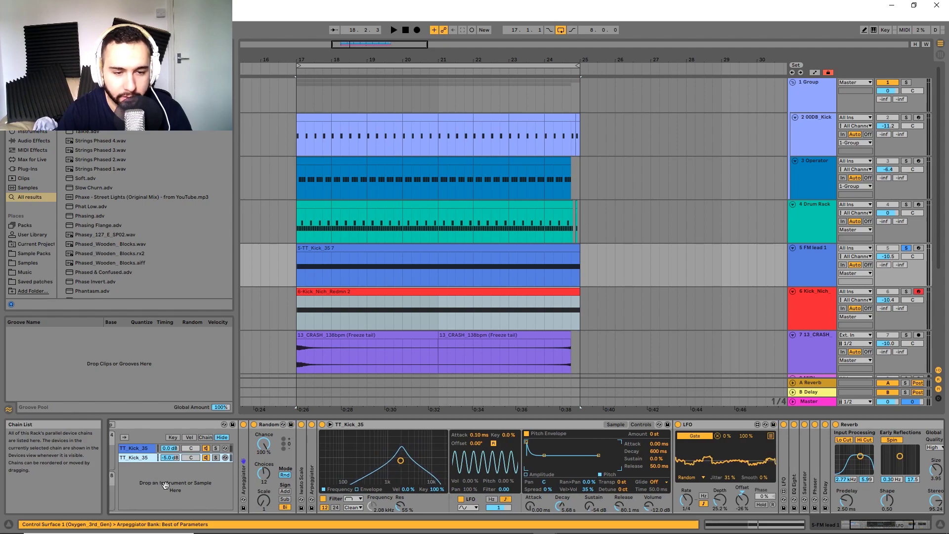
scroll(165, 486, "left", 3)
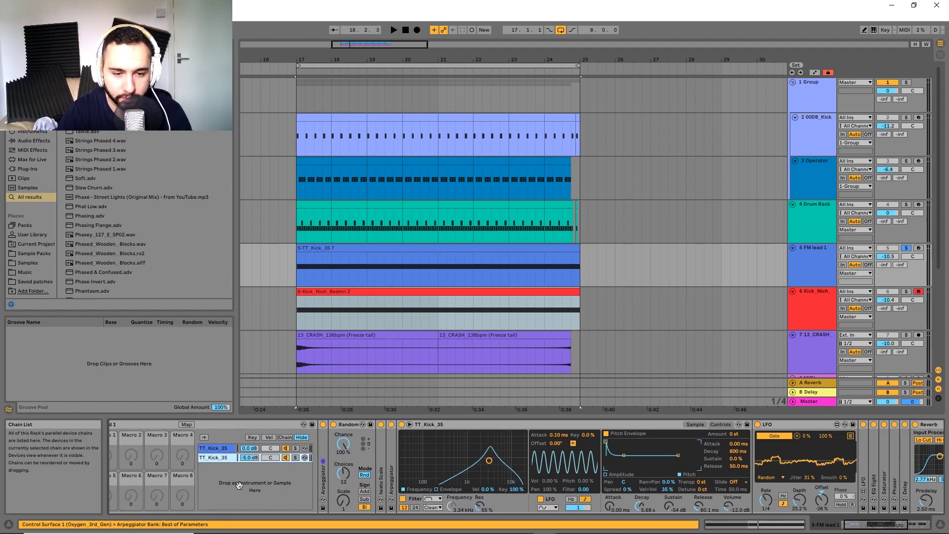
double_click(327, 437)
scroll(346, 443, "right", 4)
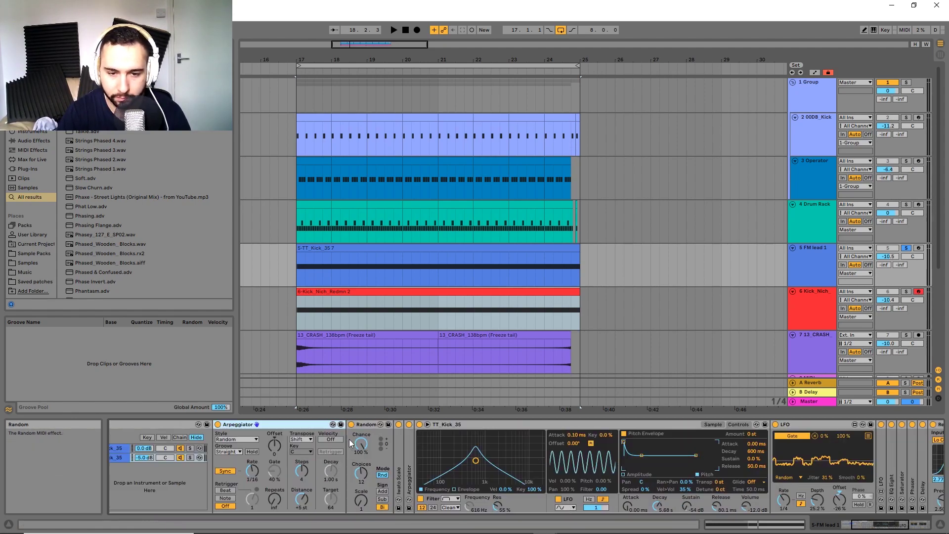
double_click(411, 446)
double_click(440, 423)
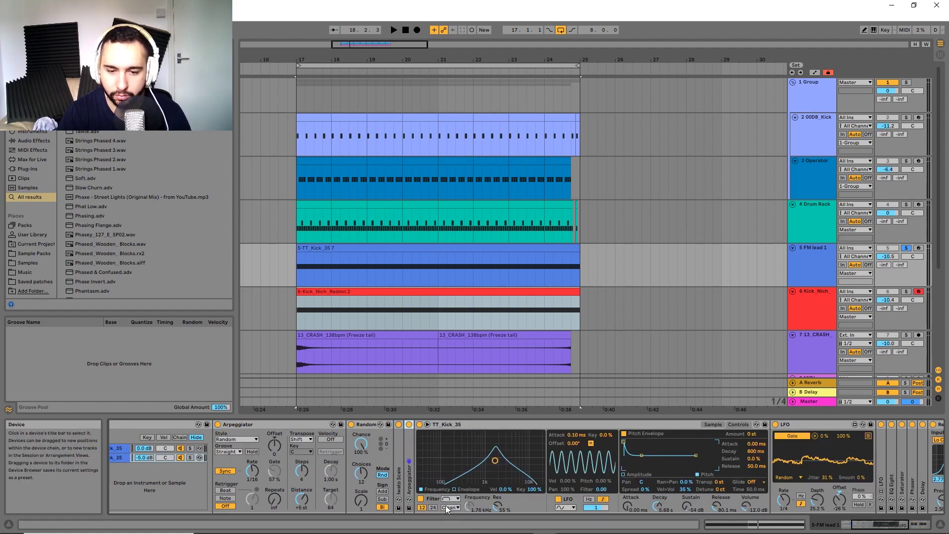
scroll(426, 500, "right", 6)
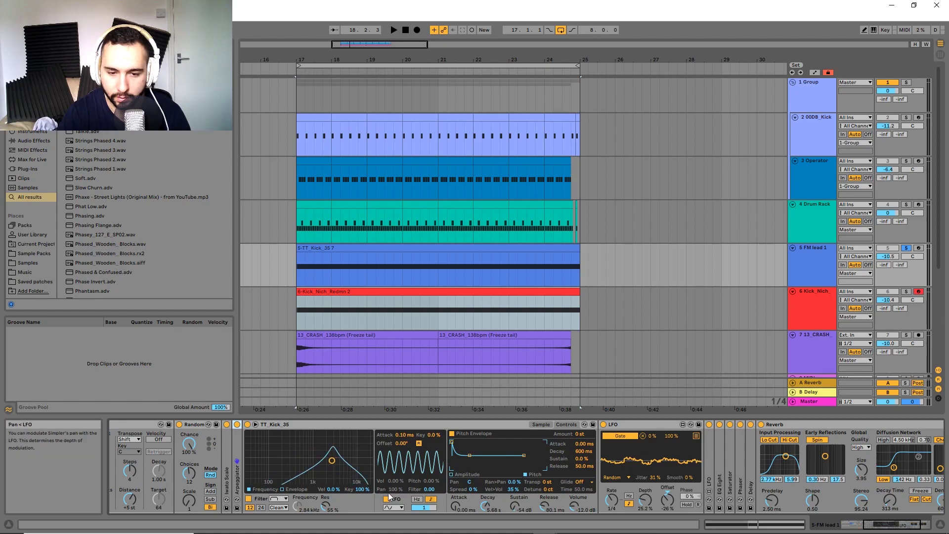
left_click(538, 424)
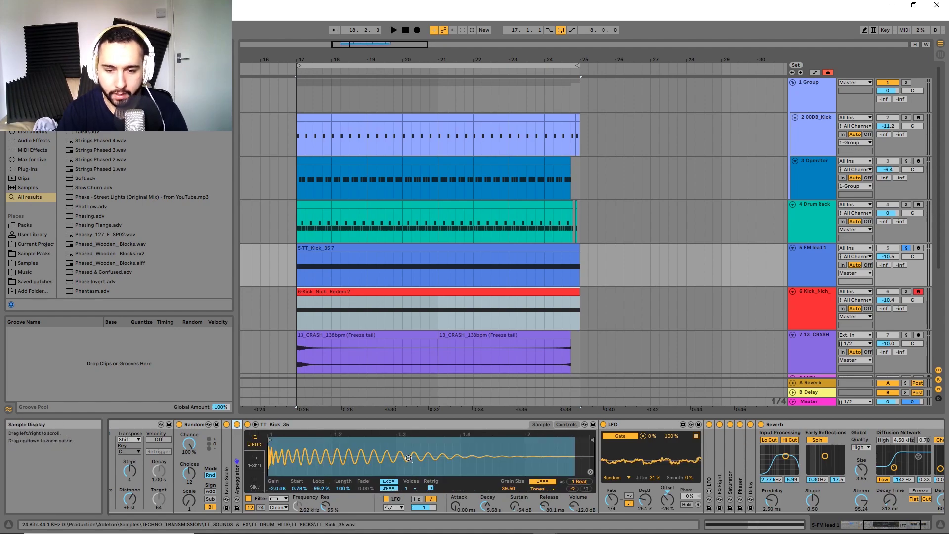
Step: Compare the Arpeggiator, Random and Simpler devices of the rack's 0.0 dB and -5.0 dB TT_Kick_35 chains, ending on the latter's Gate-mapped LFO
mouse_move(511, 459)
left_mouse_down()
mouse_move(454, 459)
mouse_move(500, 458)
mouse_move(501, 449)
left_mouse_up()
scroll(703, 427, "left", 2)
scroll(423, 469, "left", 9)
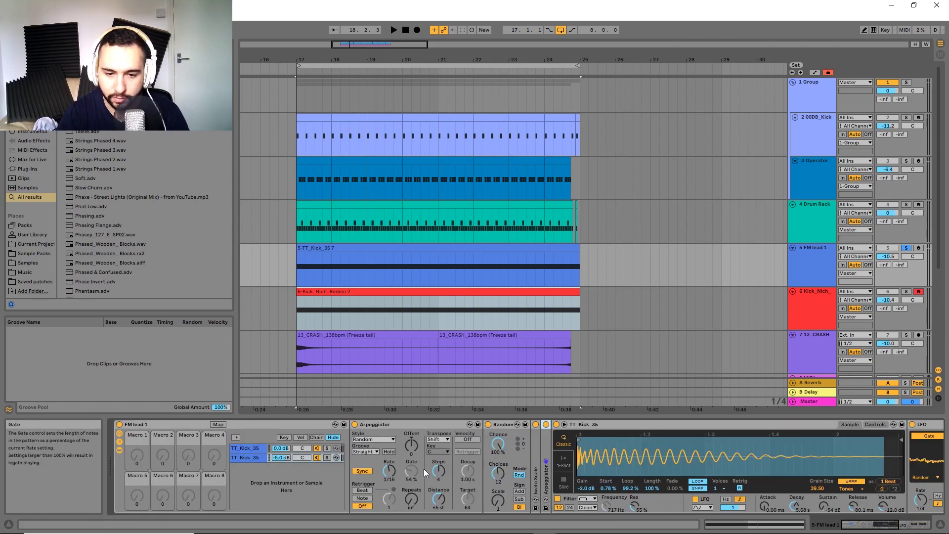
left_click(245, 448)
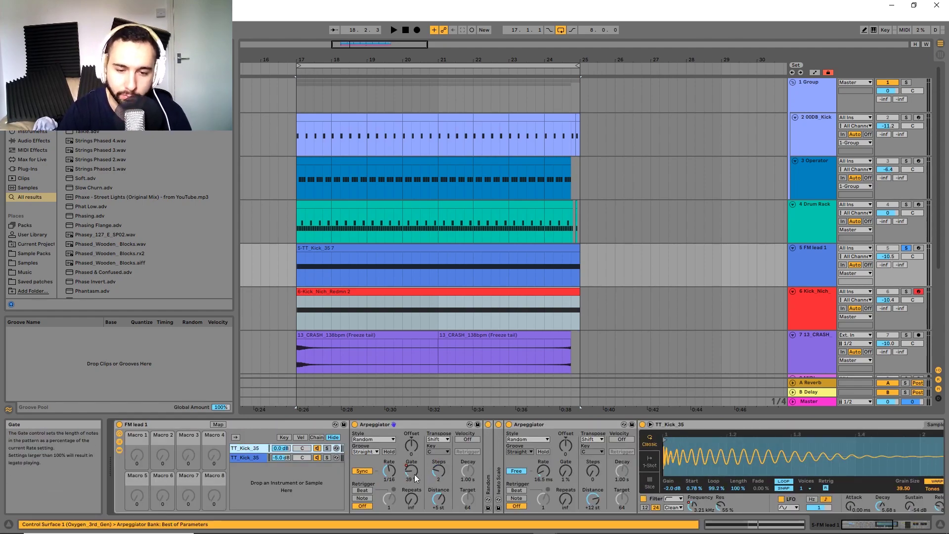
left_click(248, 458)
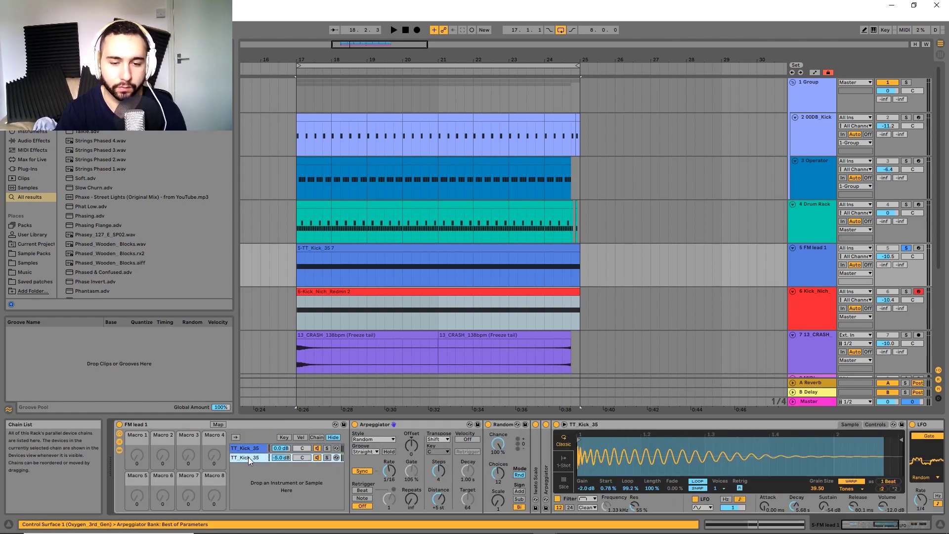
scroll(629, 470, "right", 12)
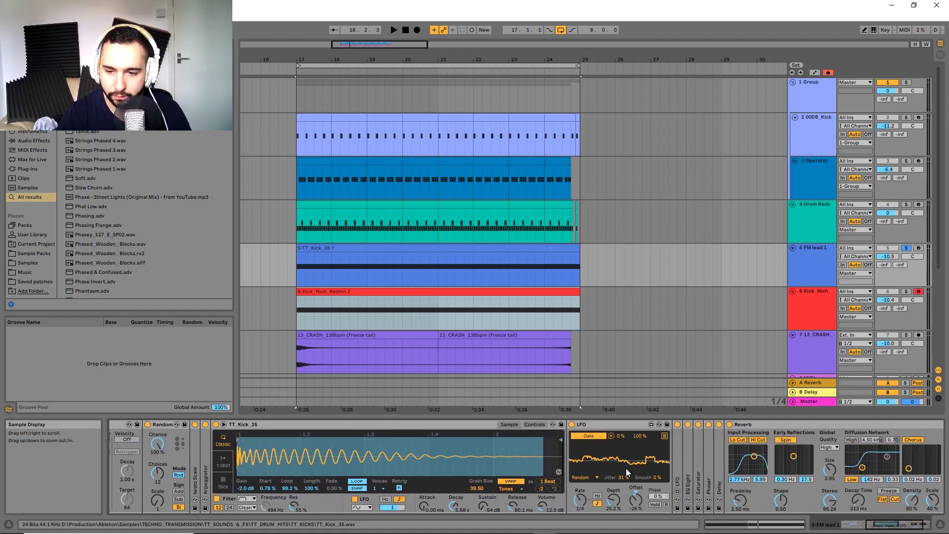
scroll(612, 476, "left", 12)
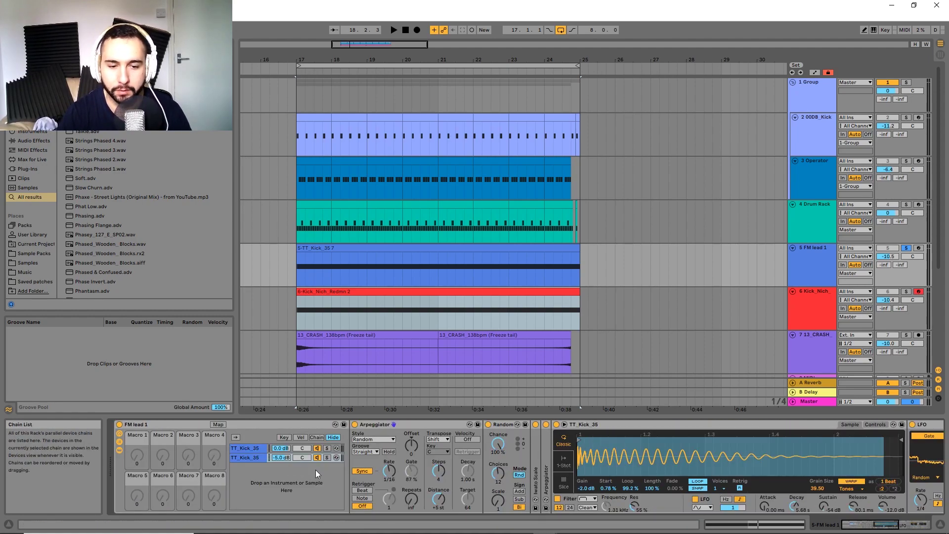
scroll(652, 464, "right", 16)
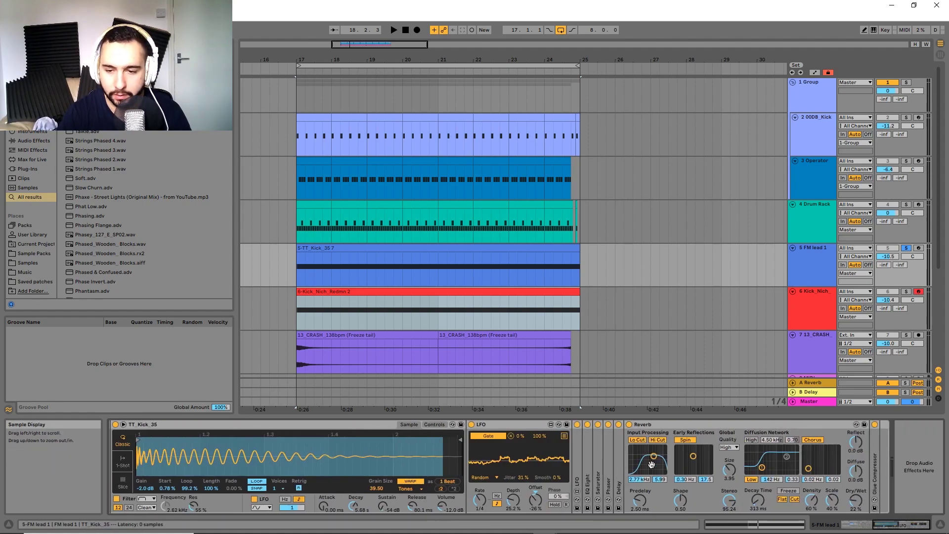
Step: Collapse the Gate-mapped LFO, and expand the second LFO to check its Filter Freq mapping before collapsing it again
double_click(578, 460)
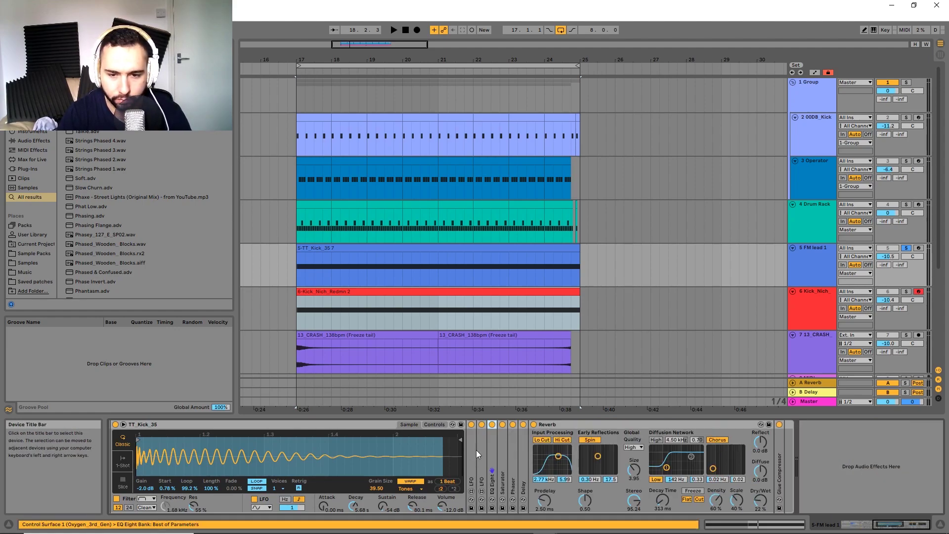
double_click(479, 441)
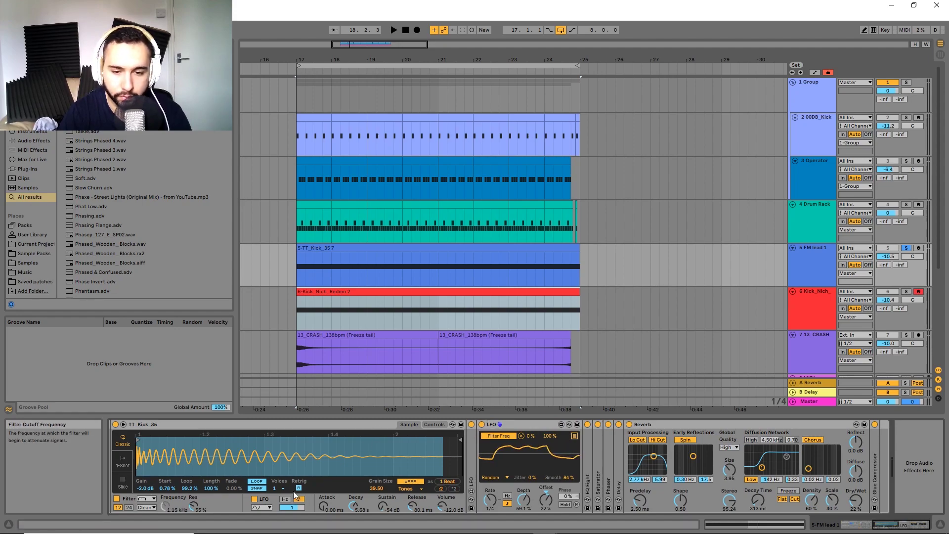
double_click(523, 424)
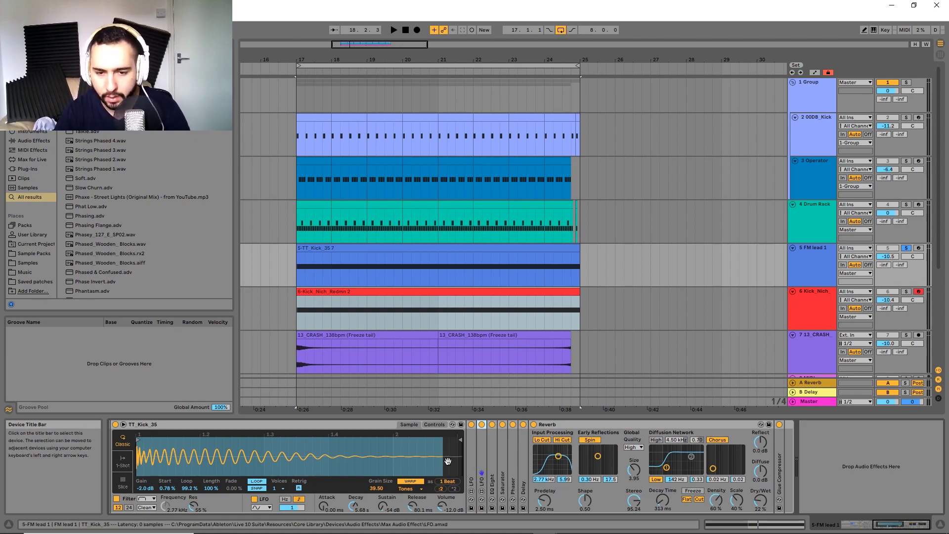
Step: Expand the Phaser in the -5.0 dB chain and compare it with the Delay and Phaser in the 0.0 dB chain
left_click(490, 473)
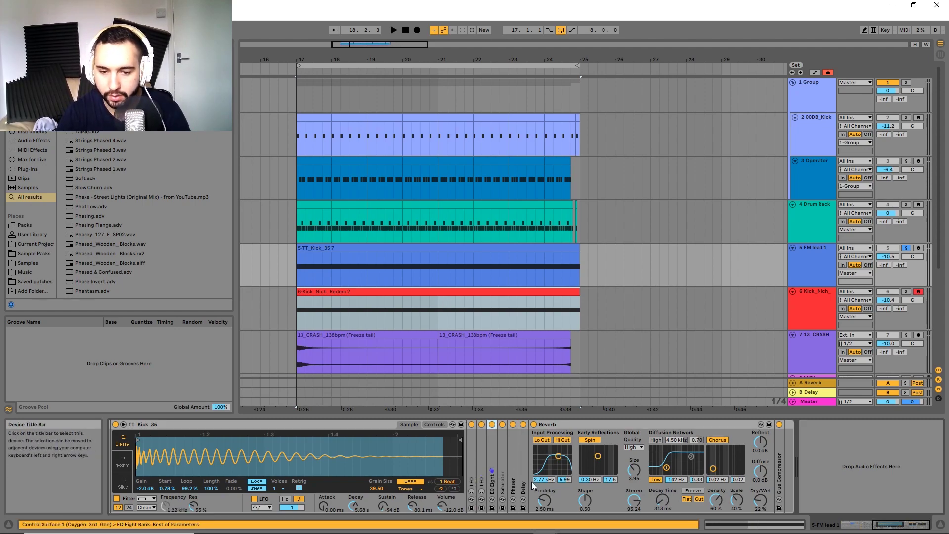
left_click(524, 455)
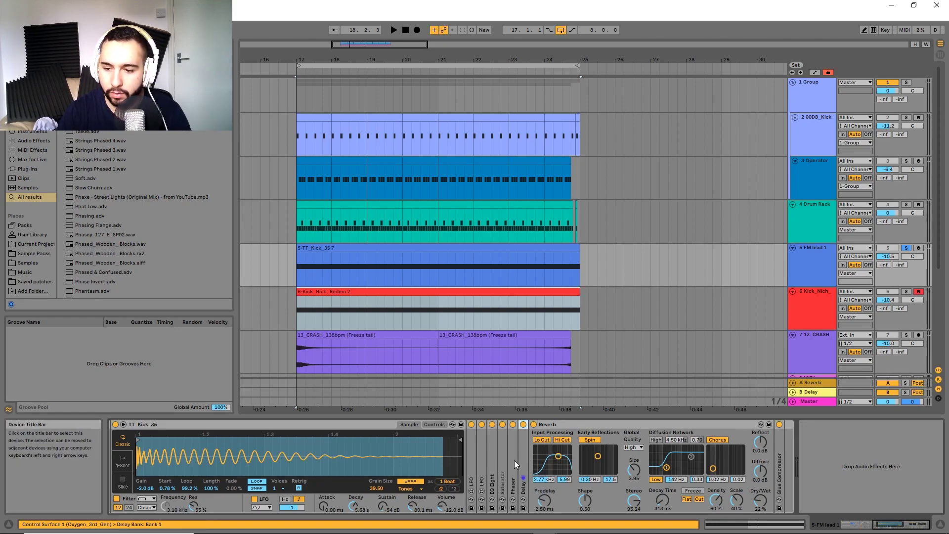
double_click(515, 455)
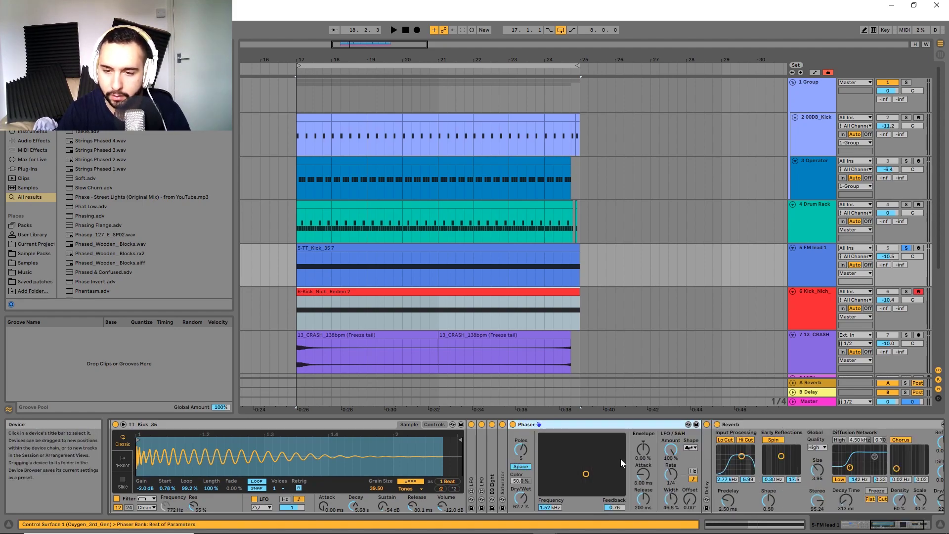
scroll(345, 441, "left", 8)
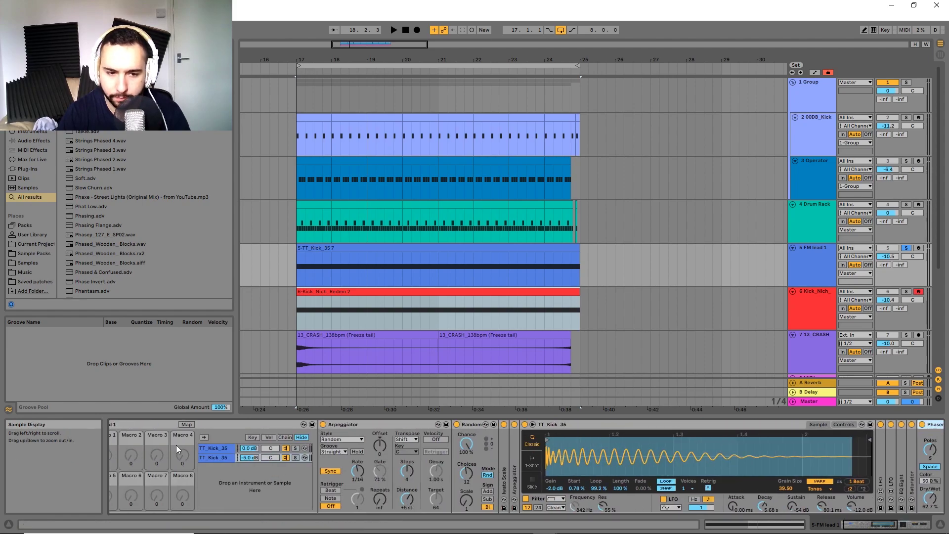
left_click(222, 450)
scroll(341, 455, "right", 8)
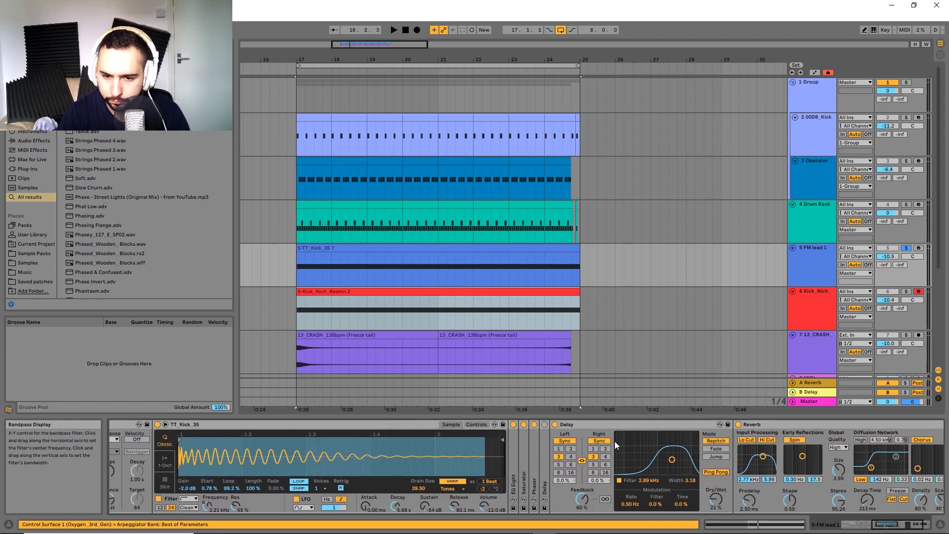
double_click(533, 455)
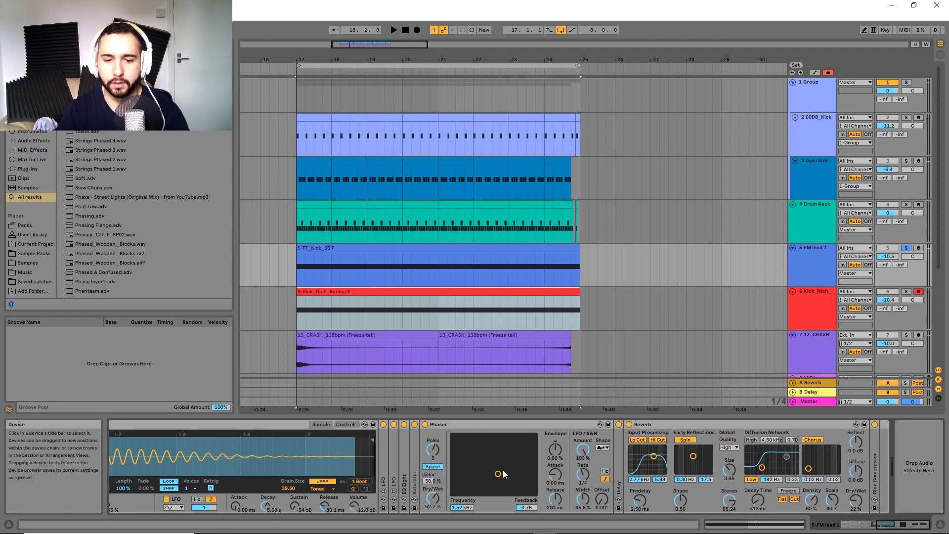
Step: Try a different frequency and feedback point on the -5.0 dB chain's Phaser, and undo the change
left_click_drag(502, 476, 488, 452)
key("ctrl+z")
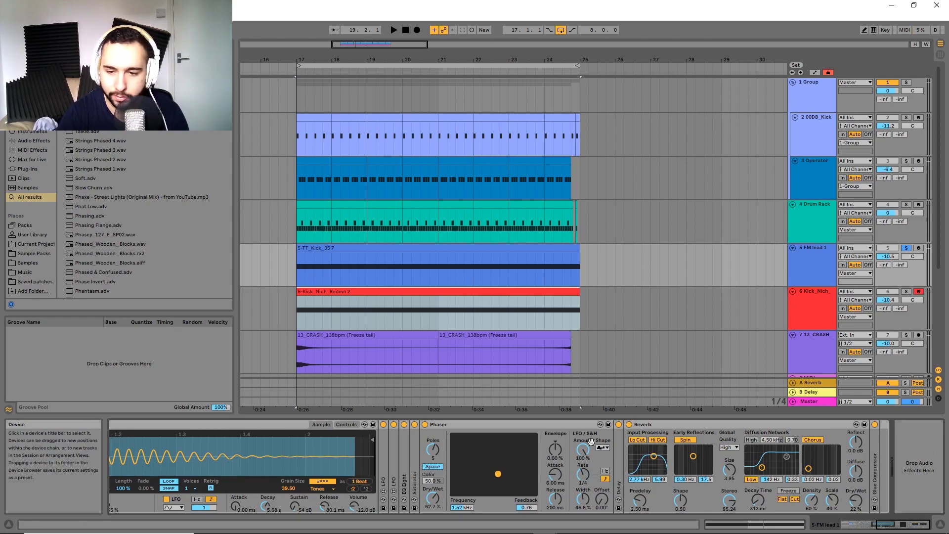
Step: Switch to the rack's 0.0 dB TT_Kick_35 chain and bring its expanded Phaser into view
scroll(206, 460, "left", 10)
left_click(162, 449)
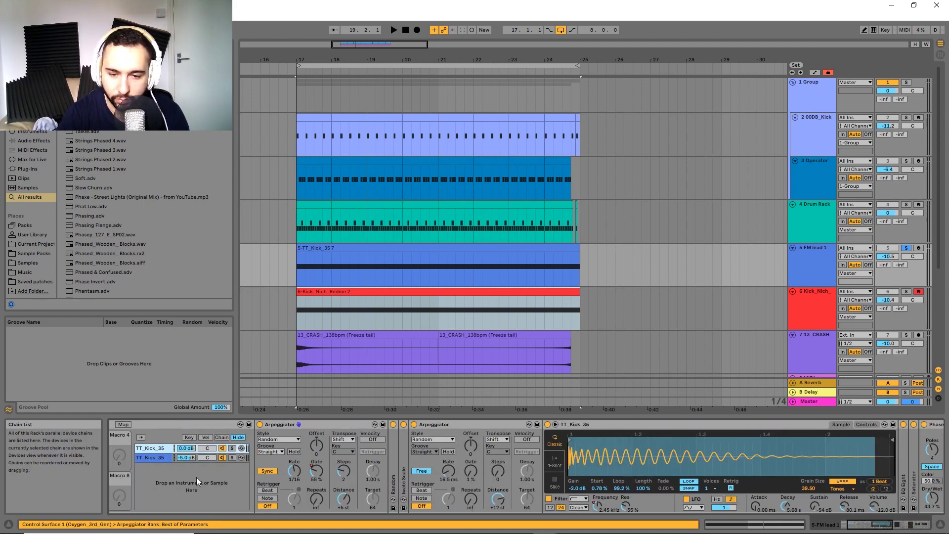
scroll(467, 482, "right", 6)
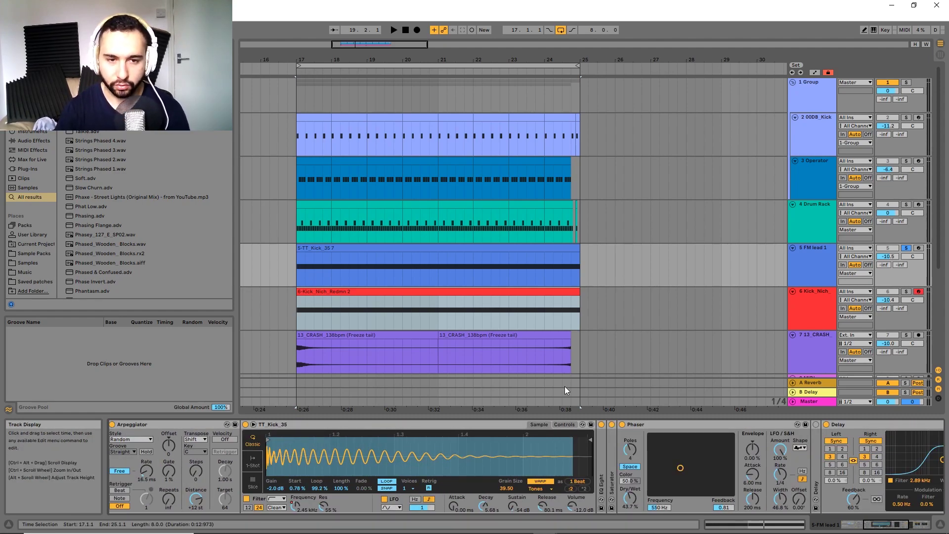
Step: Play the loop with the FM lead 1 track unsoloed and the Kick_Nich track muted
left_click(817, 259)
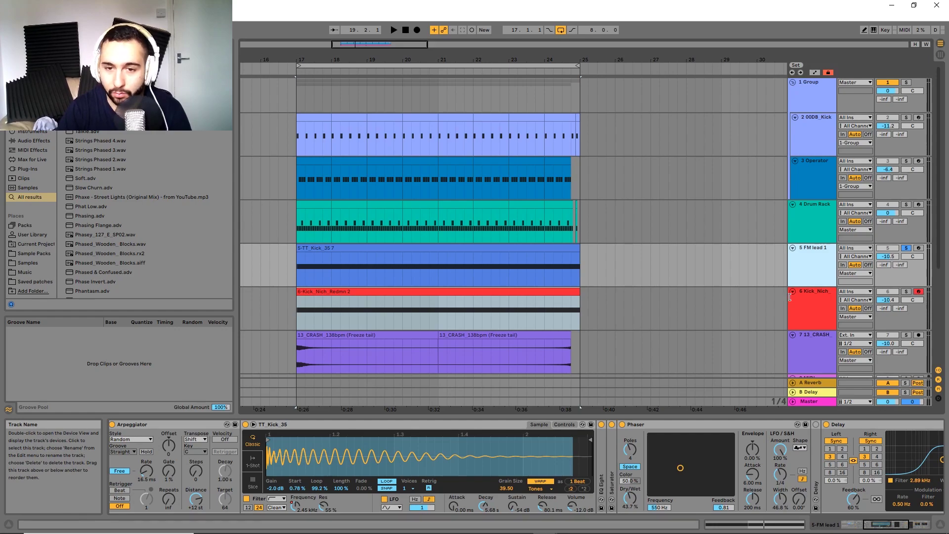
key("space")
left_click(906, 248)
left_click(892, 294)
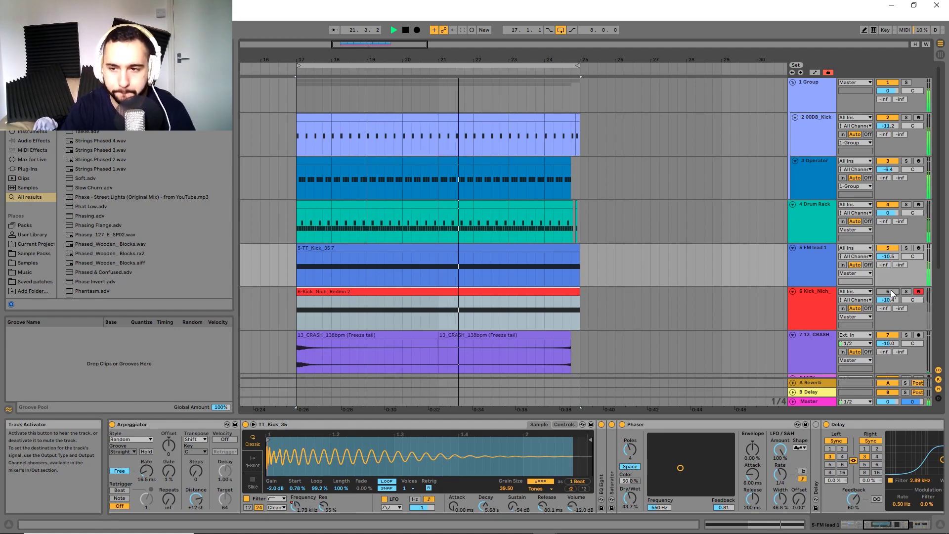
Step: Set the Phaser in FM lead 1's 0.0 dB chain to 3.41 kHz frequency and 0.99 feedback during playback
left_click(817, 256)
left_click_drag(682, 467, 713, 436)
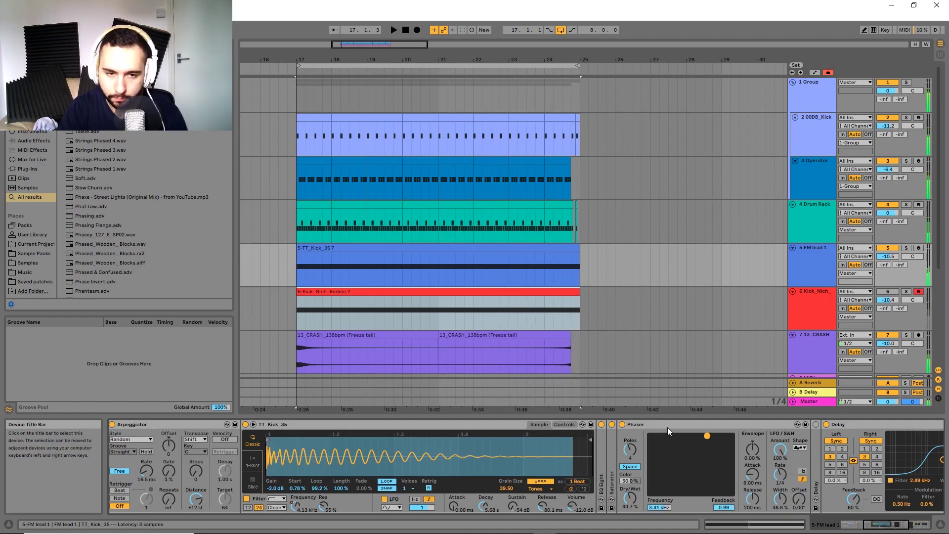